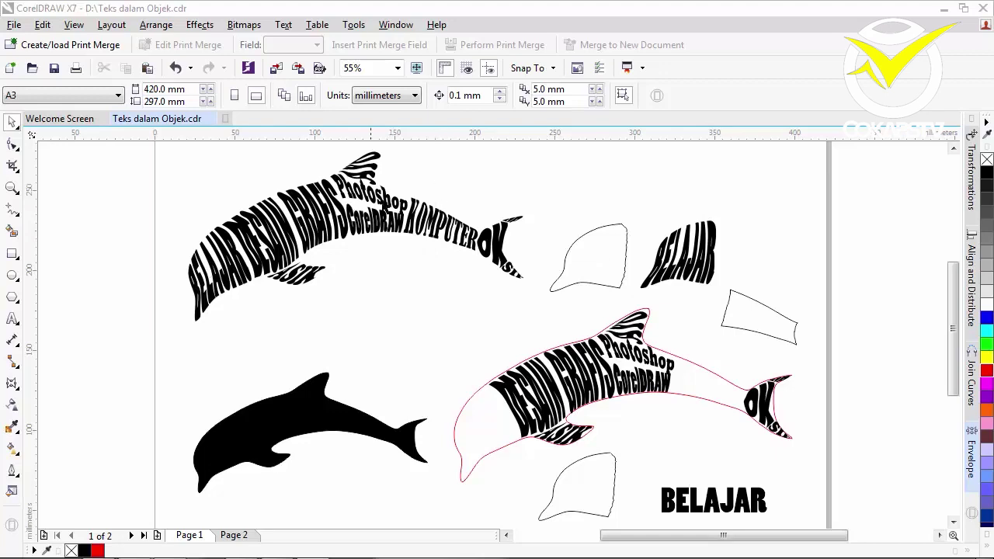
Create a new A4 document in landscape orientation with millimetre units.
{"action": "key", "text": "F9"}
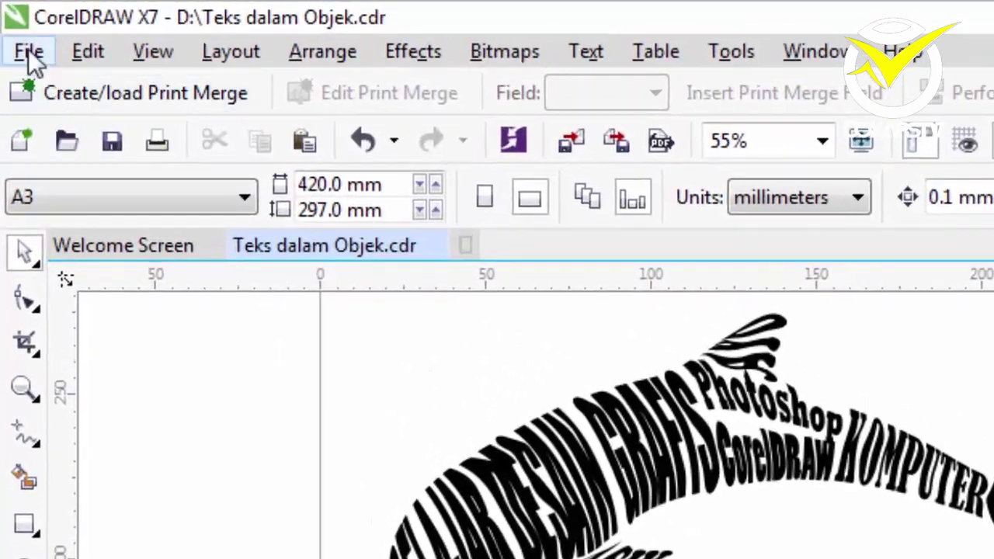
{"action": "left_click", "coordinate": [14, 24]}
{"action": "left_click", "coordinate": [77, 89]}
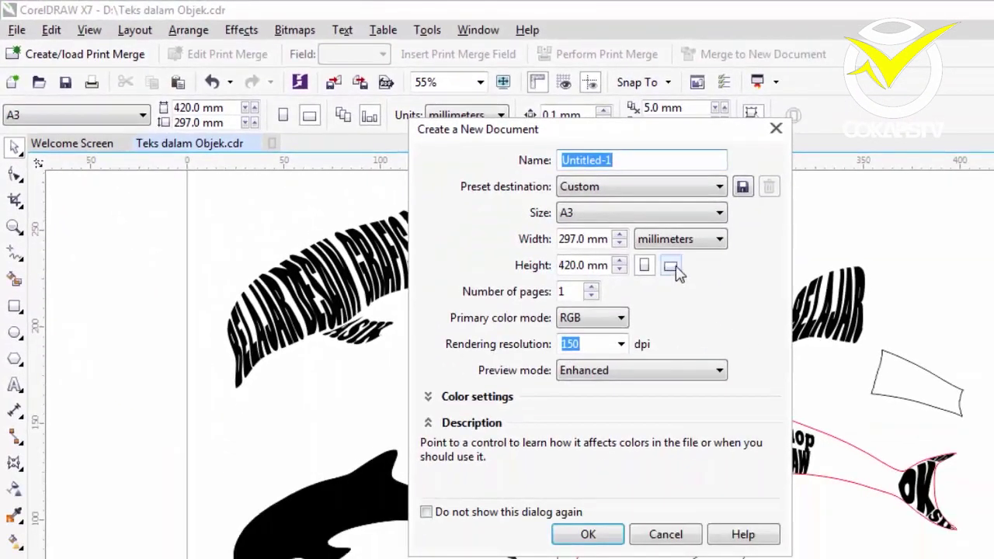
{"action": "left_click", "coordinate": [670, 266]}
{"action": "left_click", "coordinate": [717, 212]}
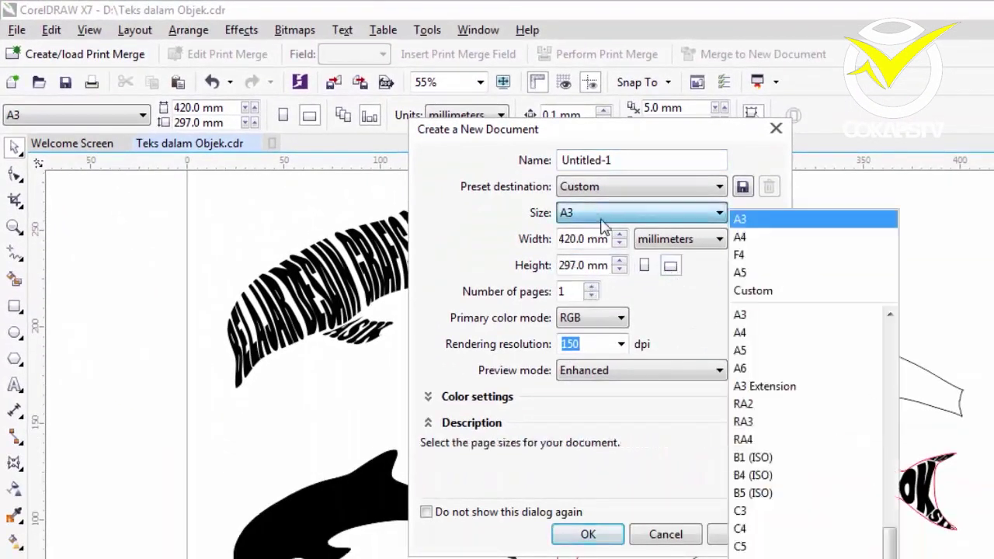
{"action": "left_click", "coordinate": [748, 237]}
{"action": "left_click", "coordinate": [587, 534]}
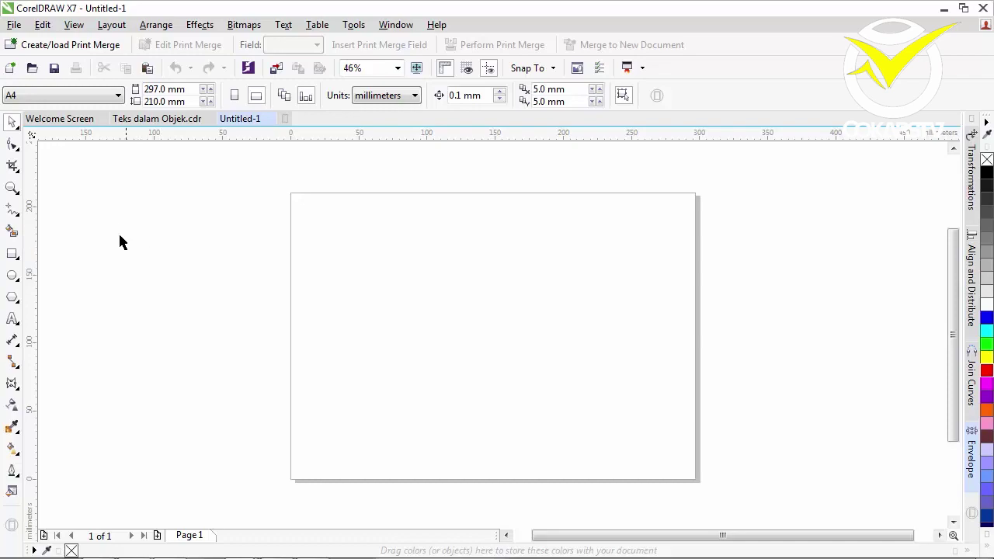
Import beast-285807_640.png and place the dolphin about 125 mm wide in the upper-left part of the page.
{"action": "left_click", "coordinate": [14, 24]}
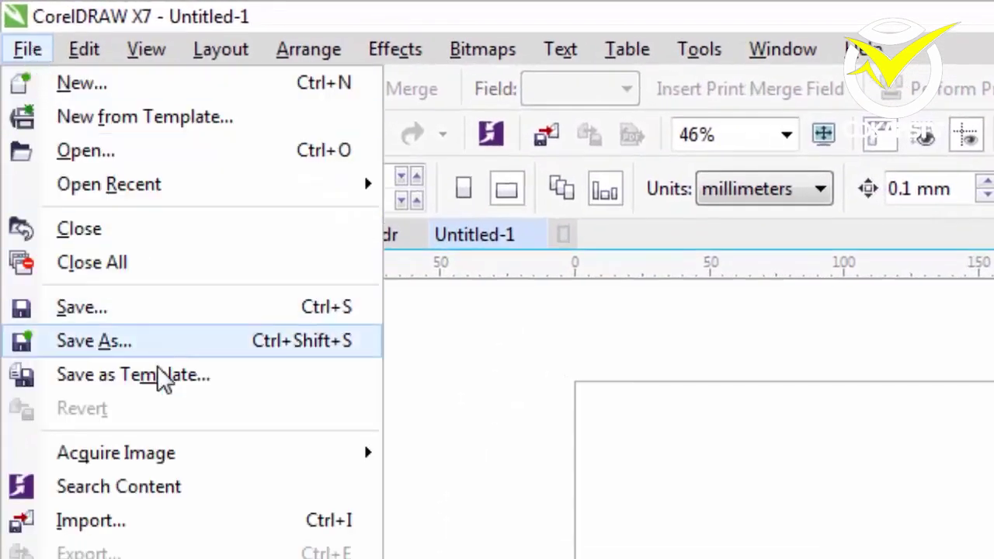
{"action": "left_click", "coordinate": [91, 520]}
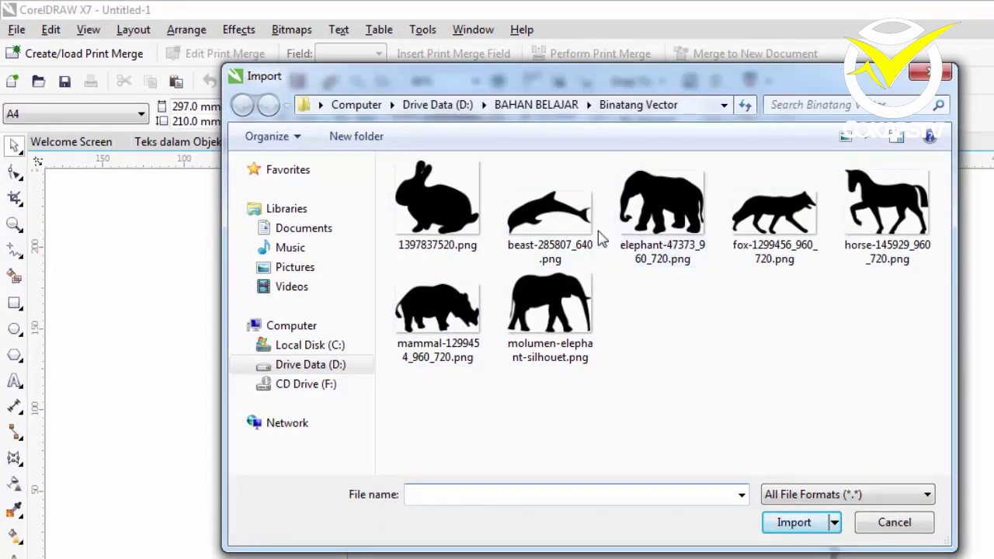
{"action": "left_click", "coordinate": [534, 211]}
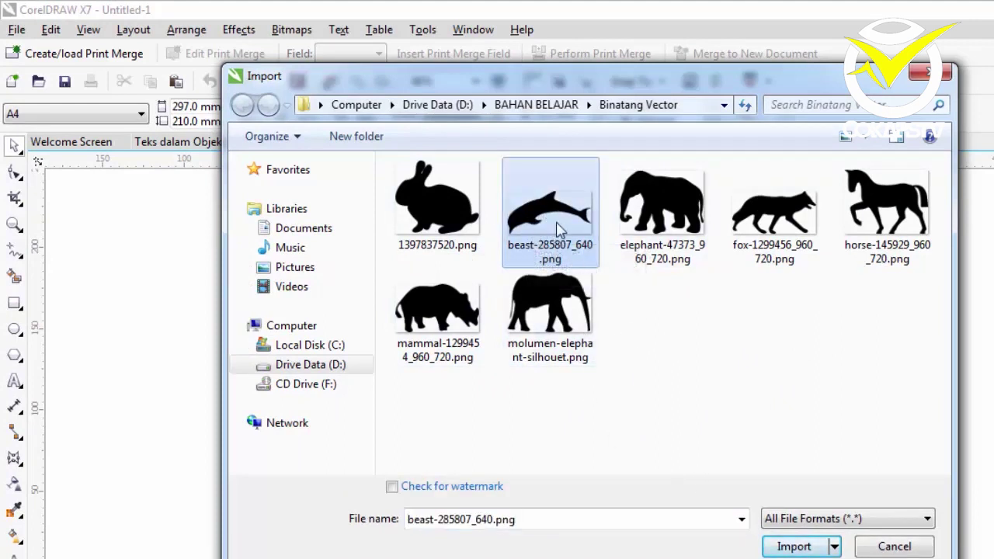
{"action": "left_click", "coordinate": [785, 546]}
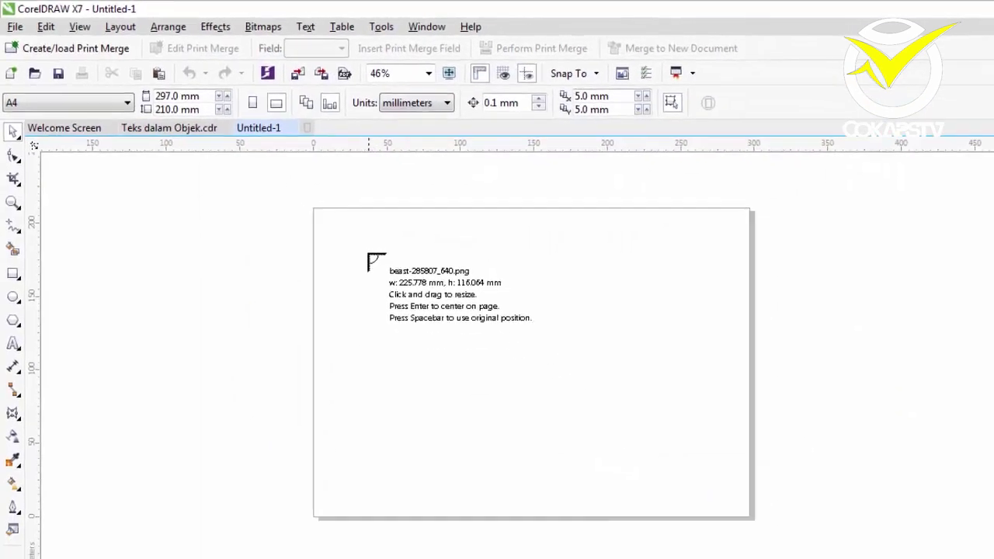
{"action": "left_click_drag", "start_coordinate": [361, 241], "coordinate": [497, 327]}
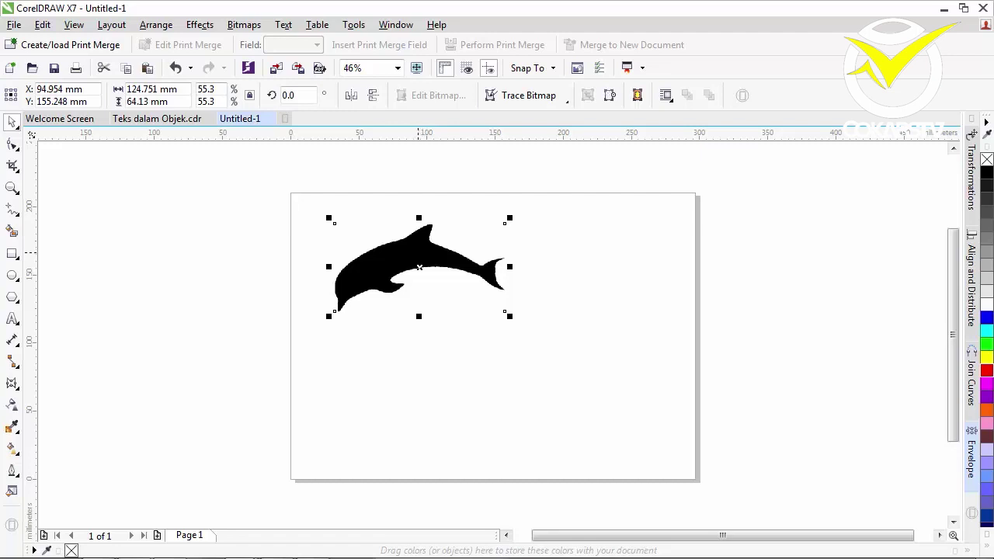
{"action": "mouse_move", "coordinate": [420, 267]}
{"action": "left_mouse_down"}
{"action": "mouse_move", "coordinate": [434, 282]}
{"action": "mouse_move", "coordinate": [418, 261]}
{"action": "left_mouse_up"}
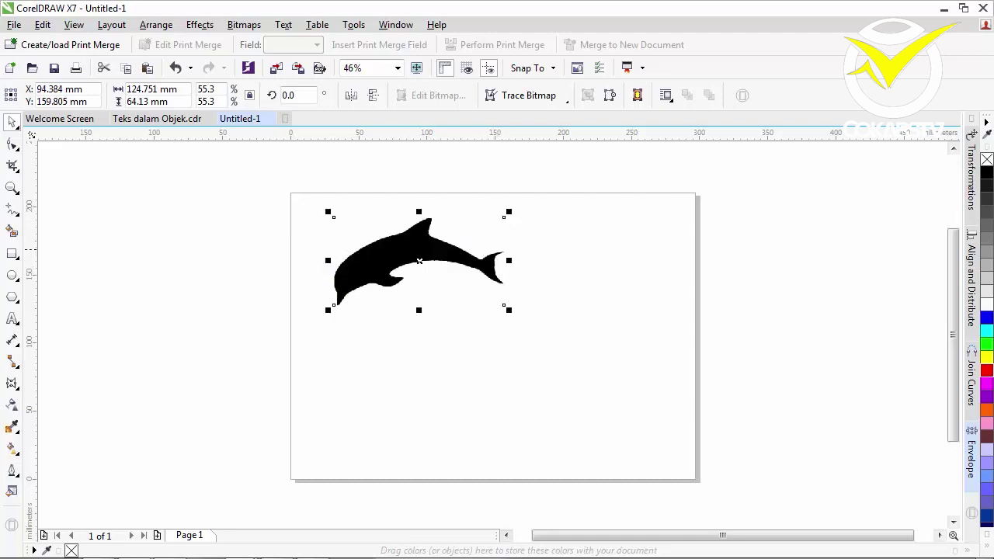
Convert the dolphin bitmap to a vector shape with Quick Trace, move the traced copy aside and delete the original bitmap.
{"action": "left_click", "coordinate": [528, 99]}
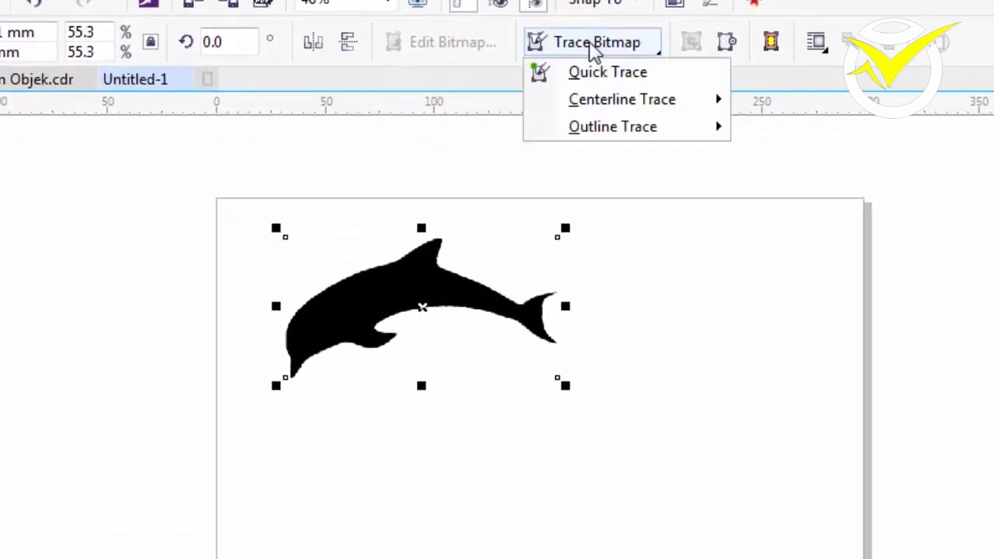
{"action": "left_click", "coordinate": [604, 72]}
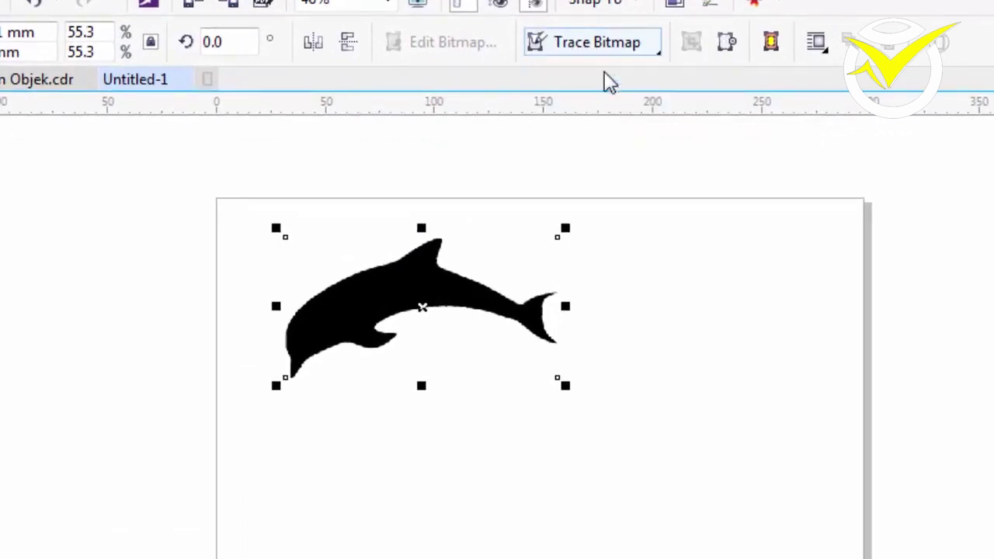
{"action": "left_click_drag", "start_coordinate": [441, 309], "coordinate": [690, 350]}
{"action": "left_click", "coordinate": [394, 317]}
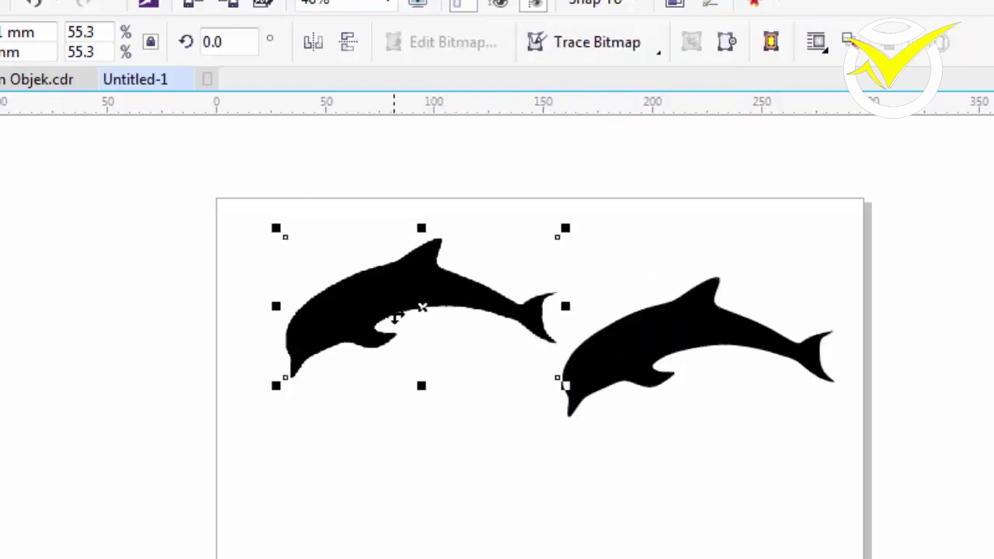
{"action": "key", "text": "Delete"}
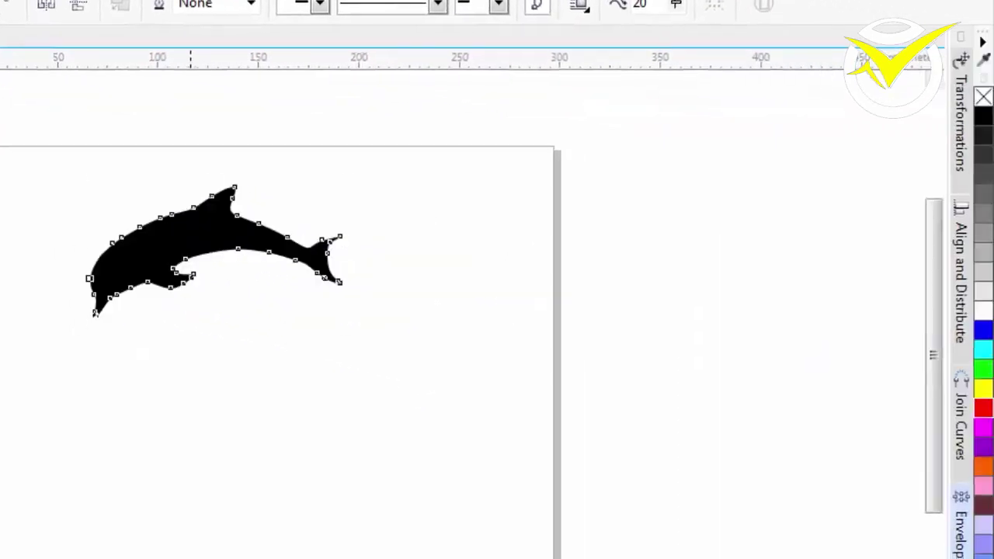
Move the traced dolphin slightly and give it no fill with a black outline.
{"action": "key", "text": "space"}
{"action": "left_click_drag", "start_coordinate": [210, 233], "coordinate": [191, 234]}
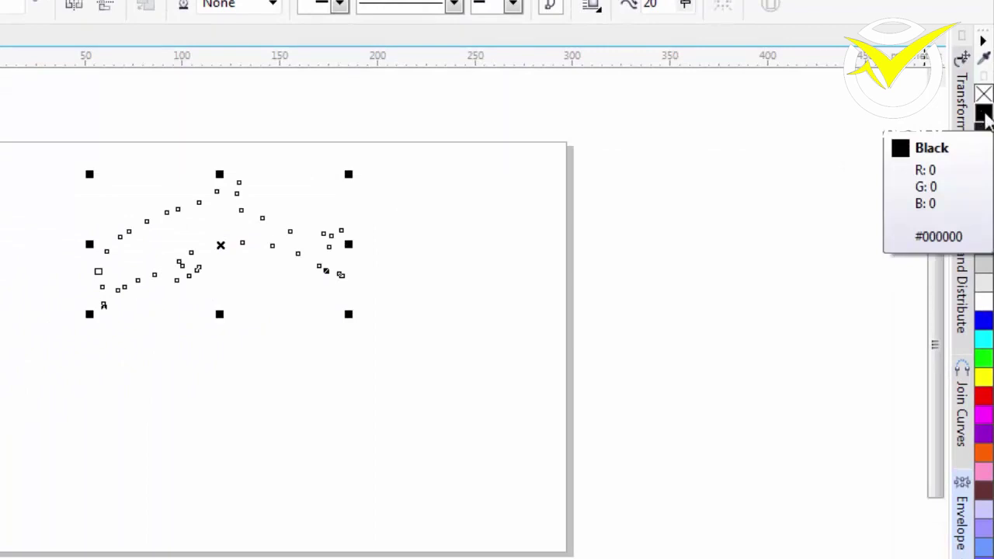
{"action": "right_click", "coordinate": [983, 115]}
{"action": "left_click", "coordinate": [412, 261]}
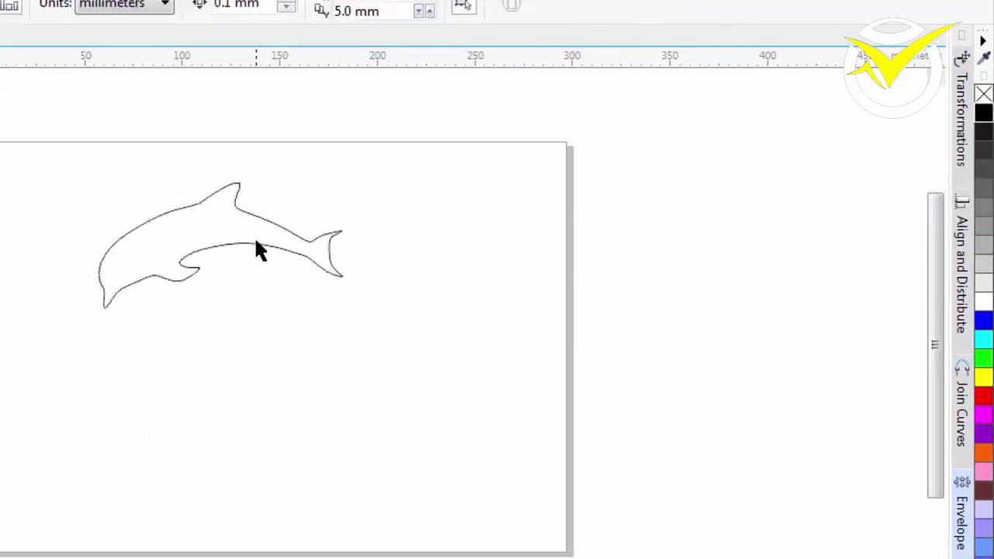
Enlarge the dolphin outline to about 164 mm wide and position it in the upper part of the page.
{"action": "left_click_drag", "start_coordinate": [228, 225], "coordinate": [197, 220]}
{"action": "left_click_drag", "start_coordinate": [320, 308], "coordinate": [396, 351]}
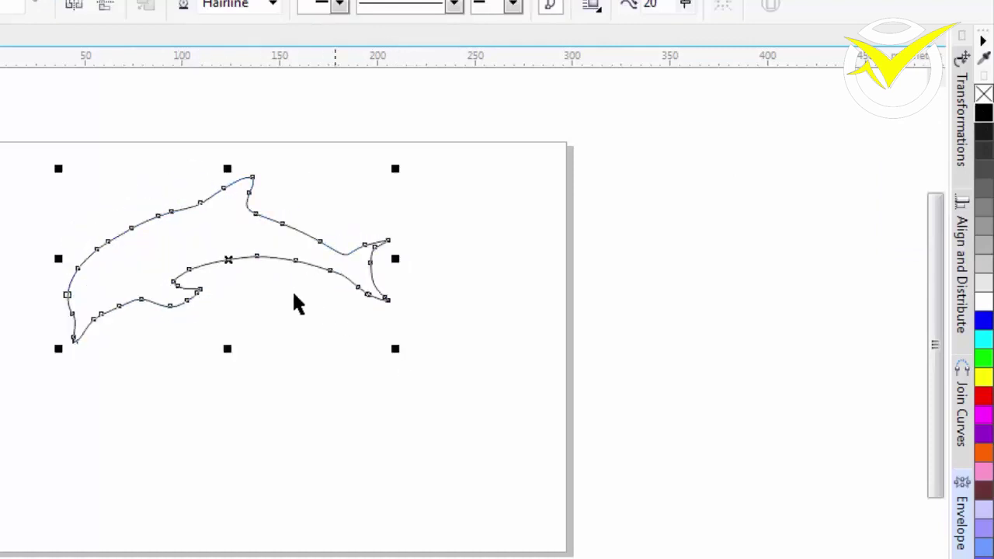
{"action": "mouse_move", "coordinate": [245, 242]}
{"action": "left_mouse_down"}
{"action": "mouse_move", "coordinate": [297, 251]}
{"action": "mouse_move", "coordinate": [267, 231]}
{"action": "mouse_move", "coordinate": [230, 242]}
{"action": "left_mouse_up"}
{"action": "left_click", "coordinate": [257, 319]}
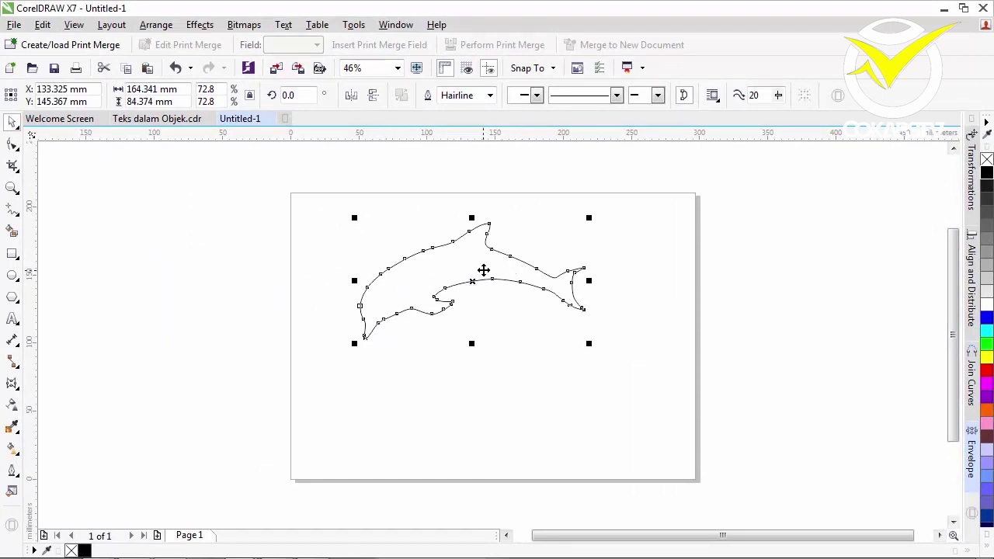
{"action": "left_click_drag", "start_coordinate": [483, 269], "coordinate": [476, 253]}
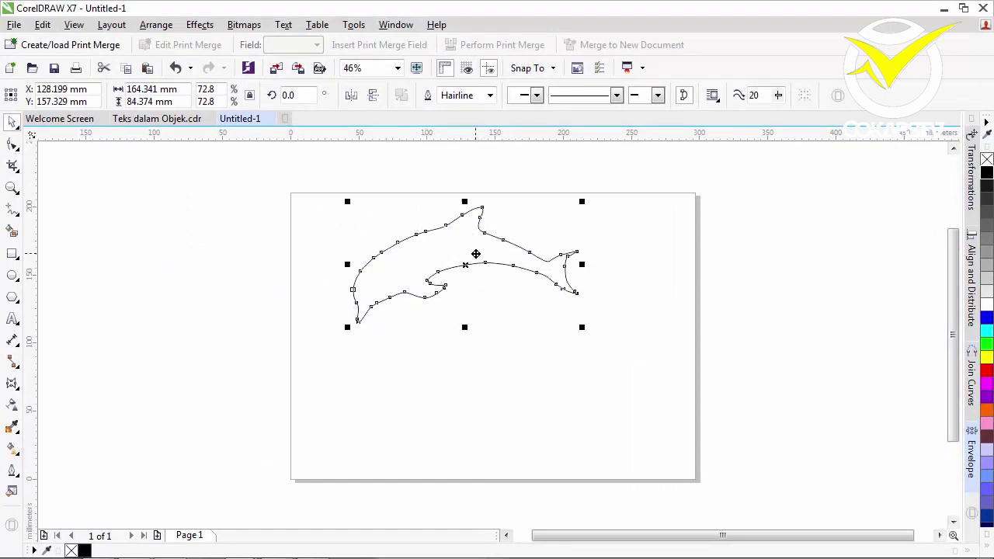
Copy the text-filled dolphin from Teks dalam Objek.cdr into Untitled-1, place it at the page's right side, and shift the dolphin outline left.
{"action": "left_click", "coordinate": [148, 120]}
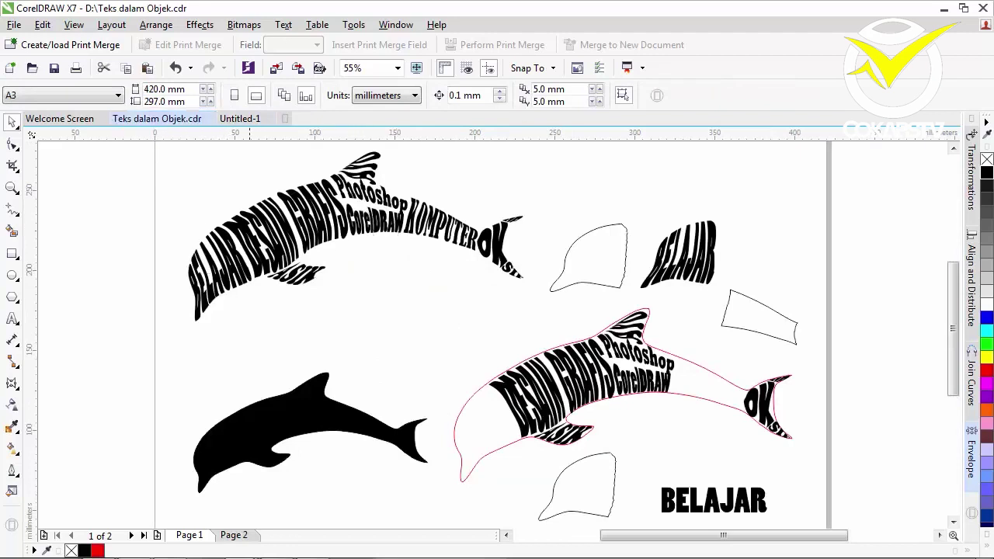
{"action": "left_click", "coordinate": [954, 148]}
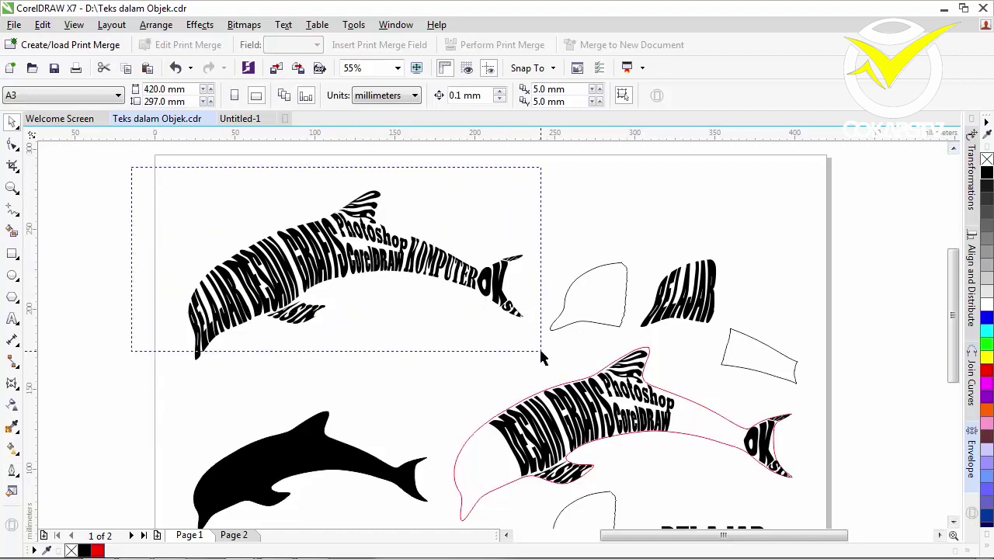
{"action": "left_click_drag", "start_coordinate": [540, 351], "coordinate": [536, 366]}
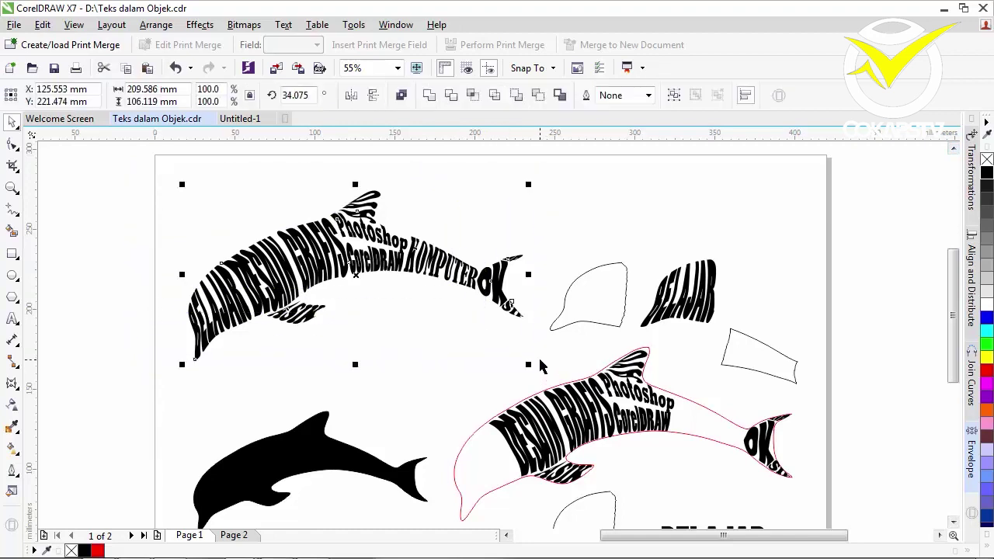
{"action": "left_click", "coordinate": [240, 118]}
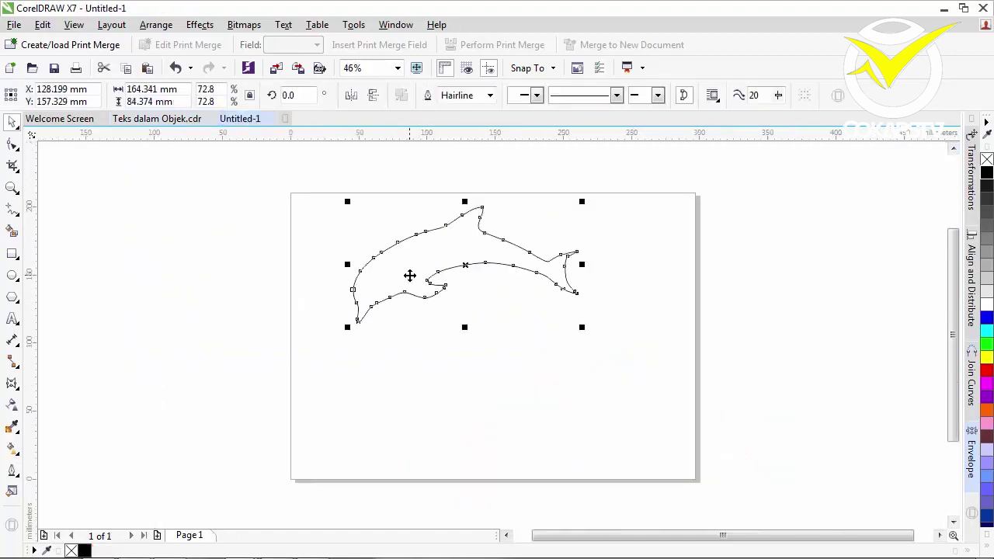
{"action": "key", "text": "ctrl+v"}
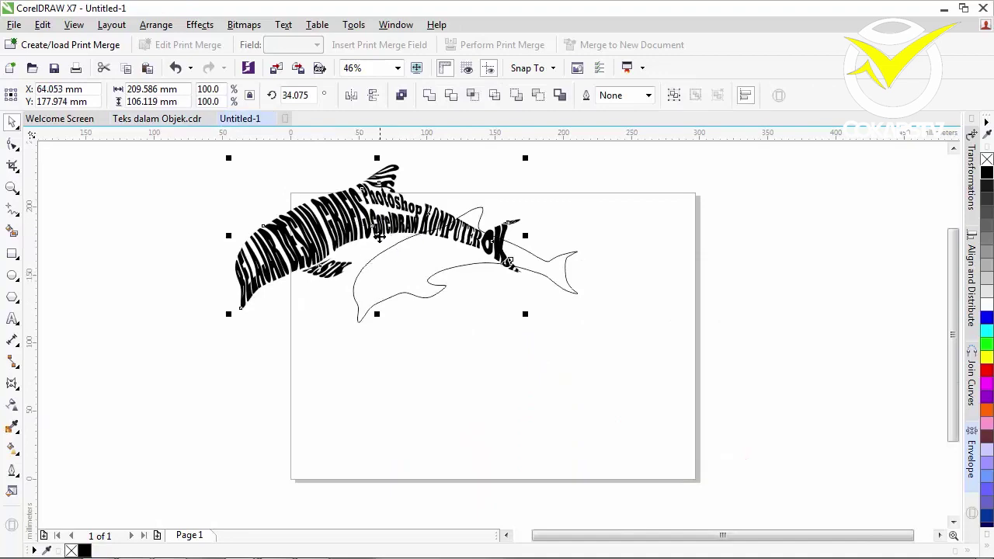
{"action": "left_click_drag", "start_coordinate": [380, 237], "coordinate": [774, 235]}
{"action": "left_click", "coordinate": [485, 258]}
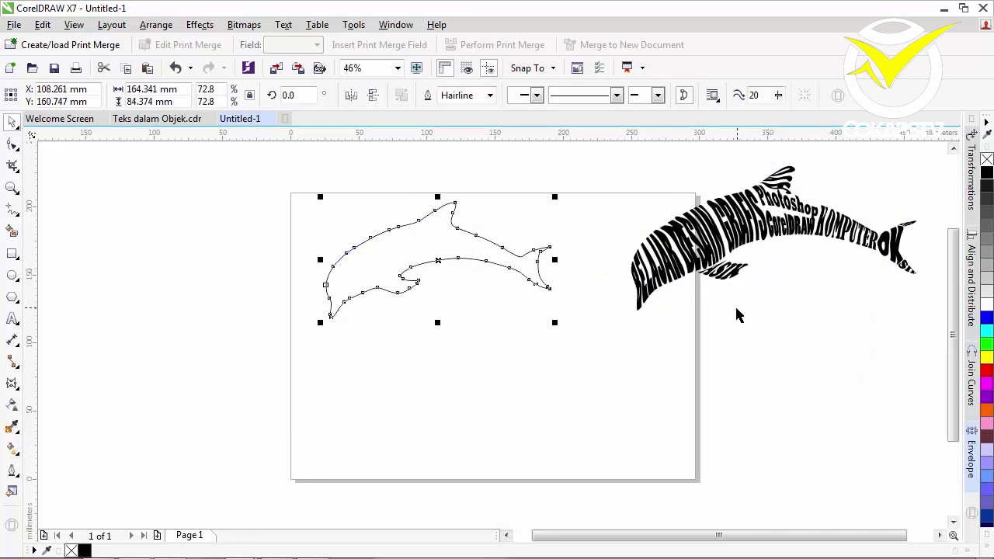
{"action": "left_click", "coordinate": [459, 344]}
Add the artistic text "BELAJAR" below the dolphin outline, enlarge it to about 38 pt and set its font to Poplar Std.
{"action": "left_click", "coordinate": [13, 318]}
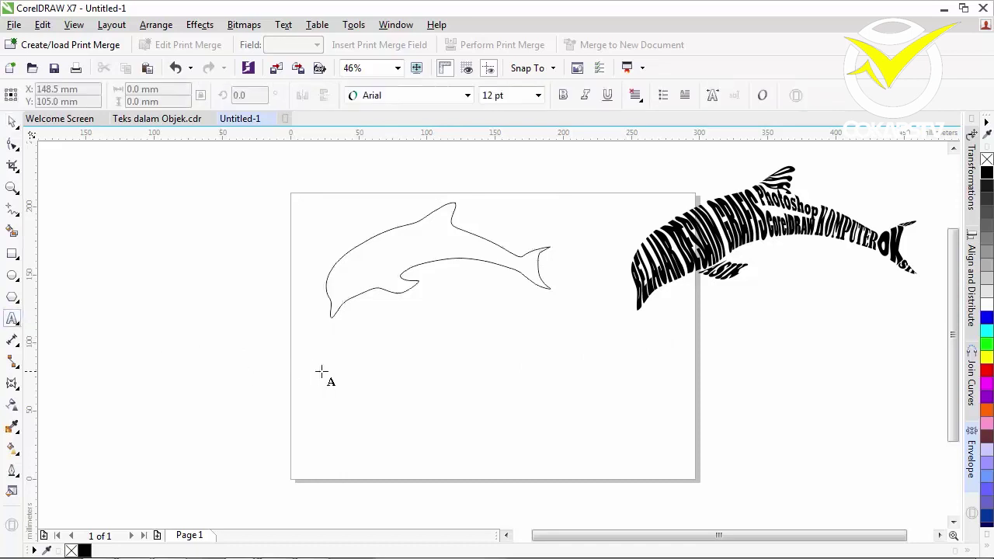
{"action": "left_click", "coordinate": [340, 372]}
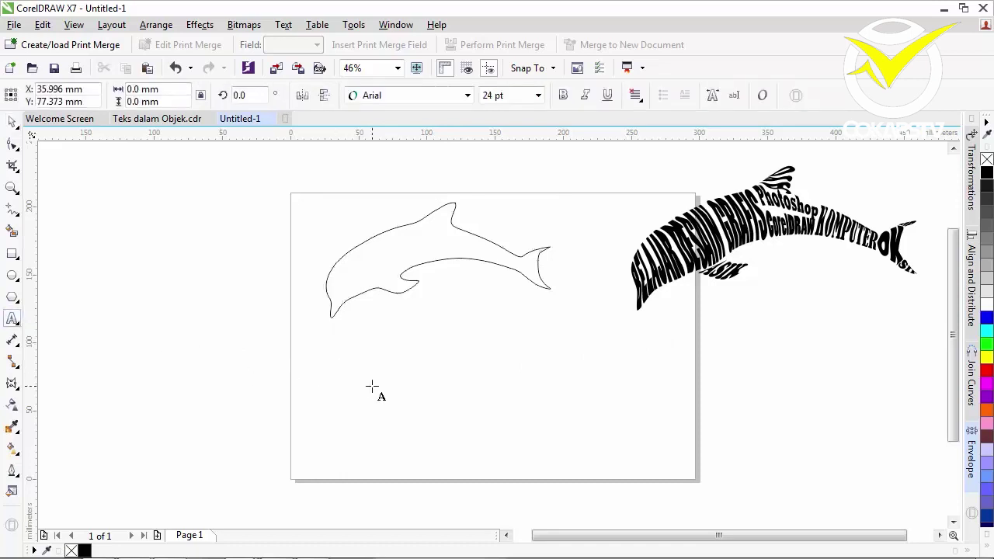
{"action": "type", "text": "BELAJAR"}
{"action": "left_click", "coordinate": [13, 122]}
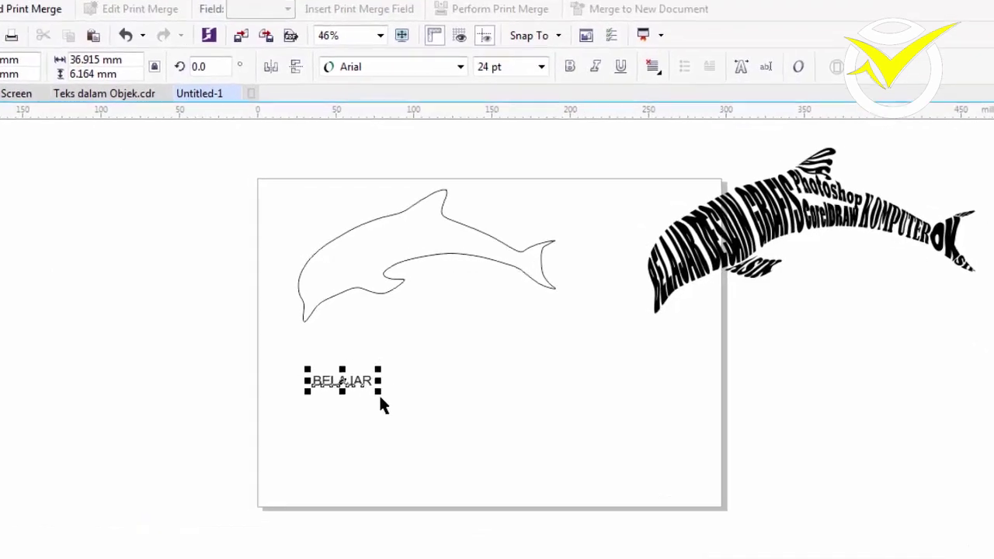
{"action": "left_click_drag", "start_coordinate": [379, 393], "coordinate": [340, 376]}
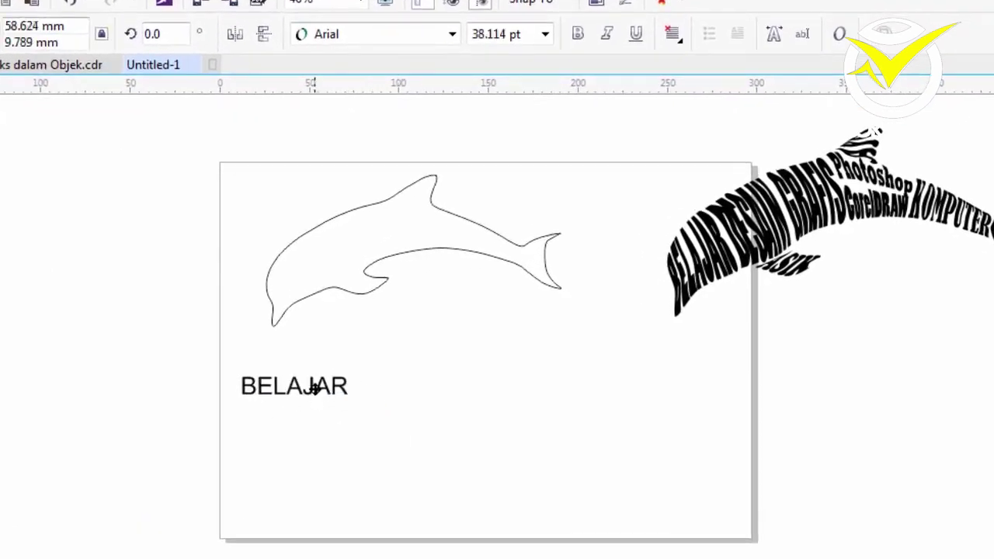
{"action": "left_click", "coordinate": [452, 34]}
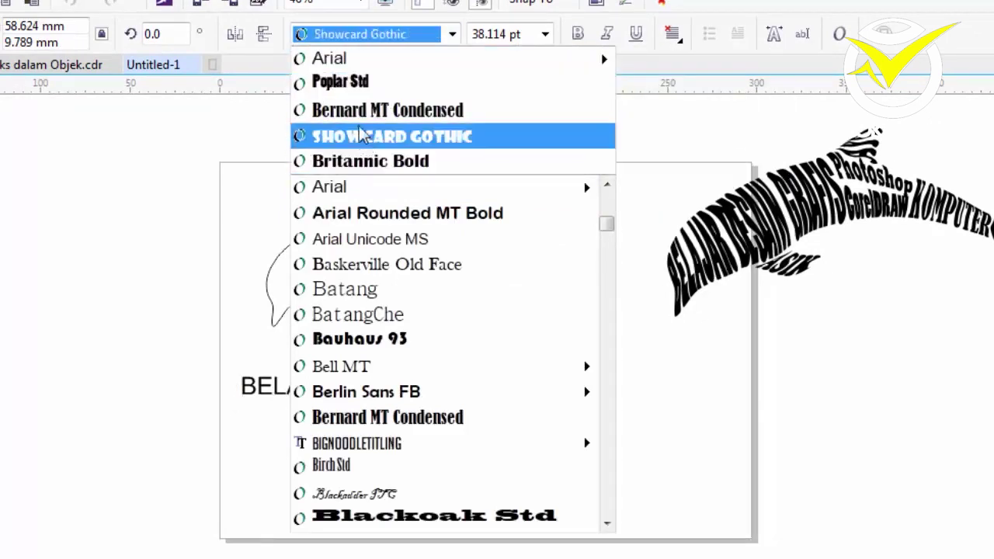
{"action": "left_click", "coordinate": [351, 87]}
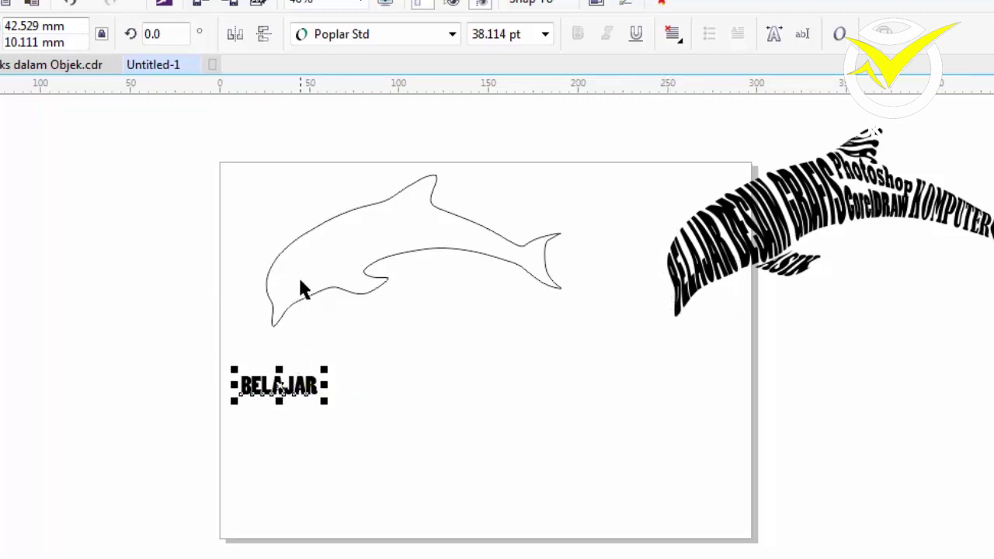
Draw a closed freehand shape about 42 mm wide and 48 mm high around the dolphin's head.
{"action": "scroll", "coordinate": [300, 274], "scroll_direction": "up", "scroll_amount": 3}
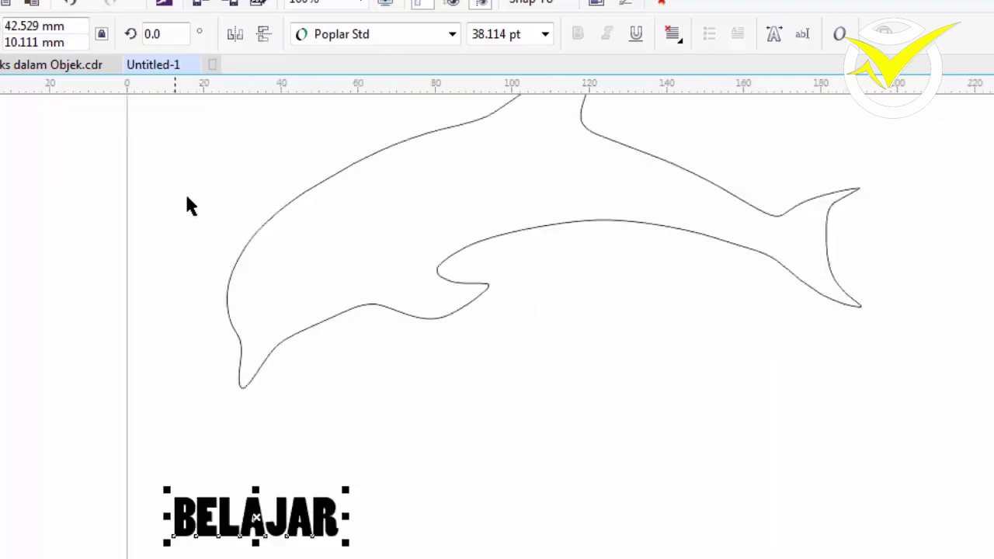
{"action": "left_click", "coordinate": [396, 230]}
{"action": "key", "text": "Escape"}
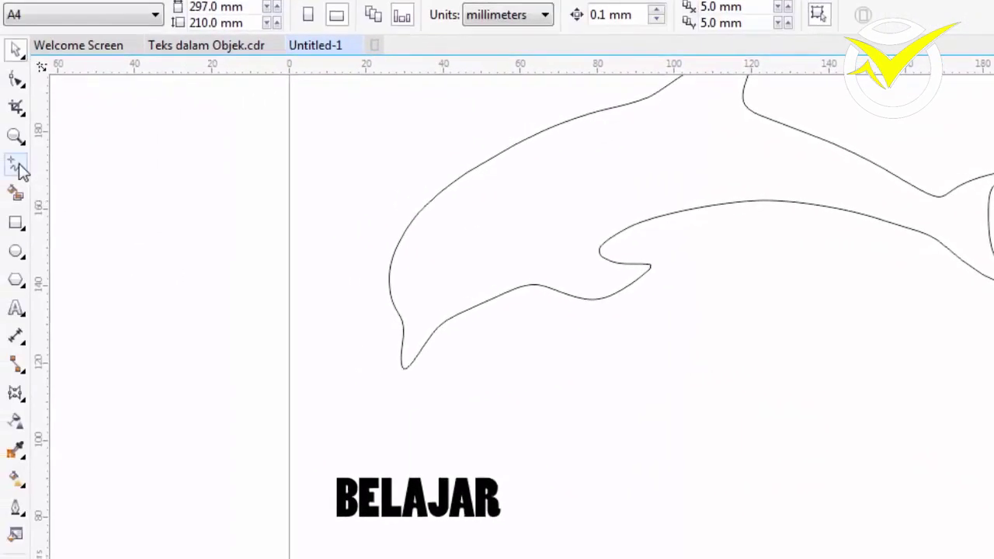
{"action": "left_click", "coordinate": [17, 167]}
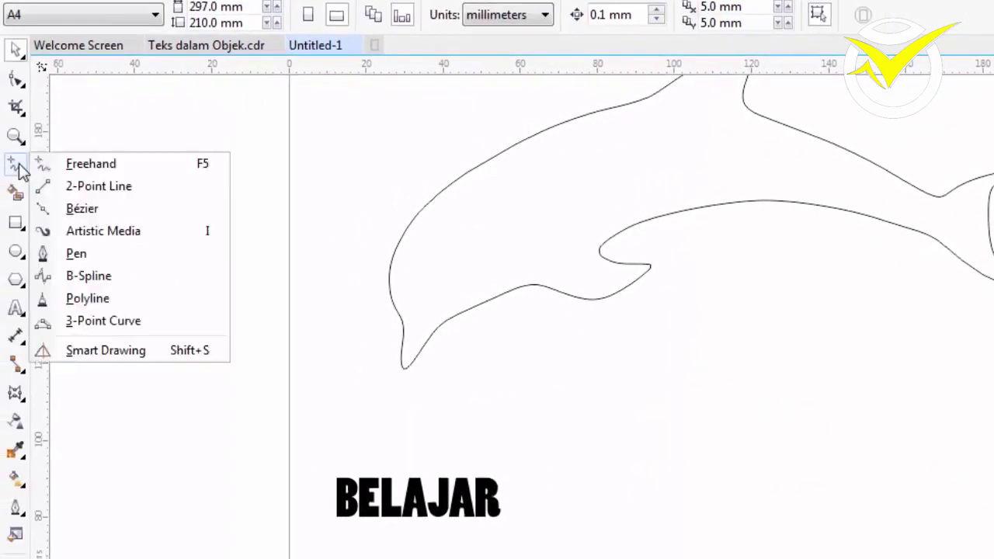
{"action": "left_click", "coordinate": [92, 164]}
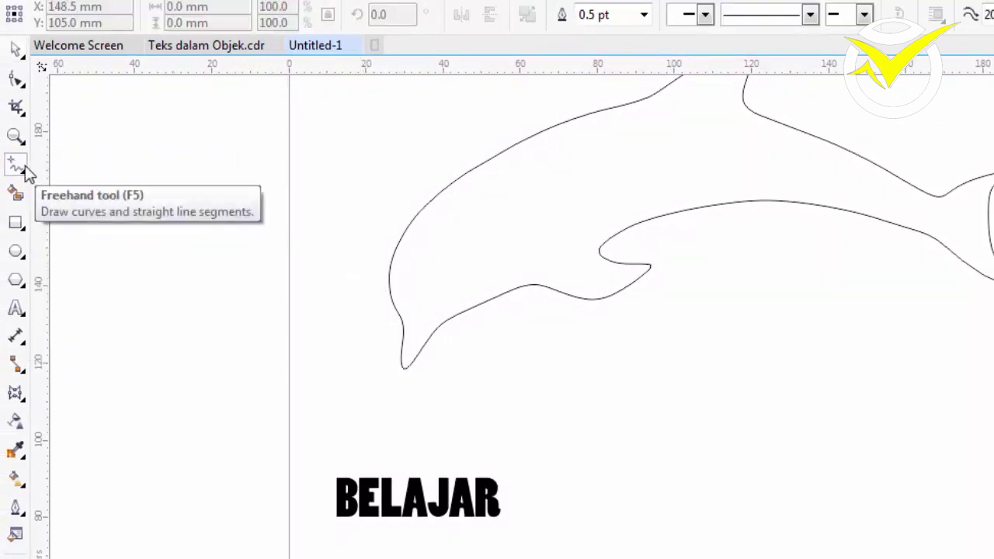
{"action": "left_click", "coordinate": [25, 166]}
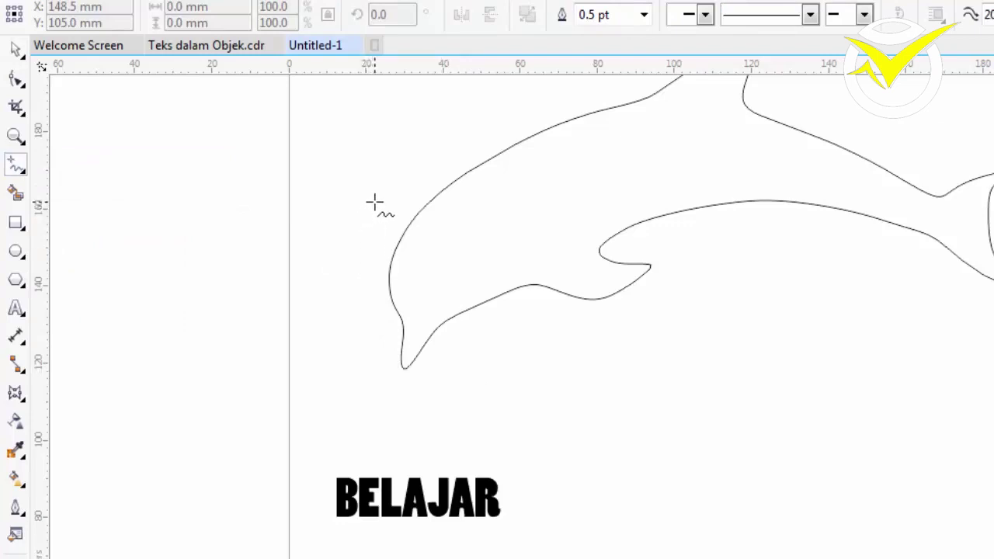
{"action": "mouse_move", "coordinate": [374, 203]}
{"action": "left_mouse_down"}
{"action": "mouse_move", "coordinate": [396, 196]}
{"action": "mouse_move", "coordinate": [452, 215]}
{"action": "mouse_move", "coordinate": [512, 284]}
{"action": "mouse_move", "coordinate": [508, 317]}
{"action": "mouse_move", "coordinate": [466, 366]}
{"action": "mouse_move", "coordinate": [401, 381]}
{"action": "mouse_move", "coordinate": [355, 317]}
{"action": "mouse_move", "coordinate": [355, 225]}
{"action": "mouse_move", "coordinate": [375, 201]}
{"action": "left_mouse_up"}
Intersect the freehand head shape with the dolphin outline to create a separate head piece.
{"action": "left_click", "coordinate": [16, 50]}
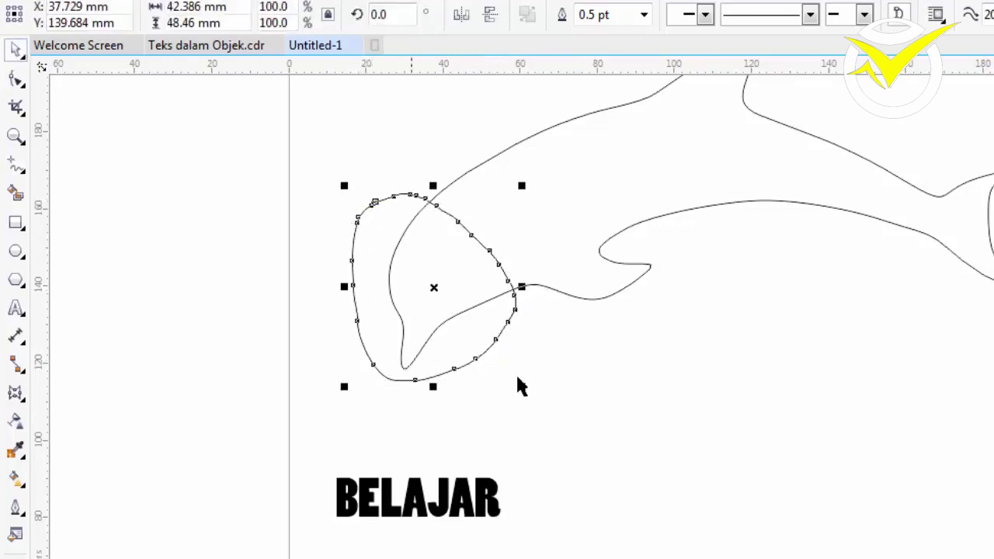
{"action": "left_click", "coordinate": [562, 431]}
{"action": "left_click", "coordinate": [388, 237]}
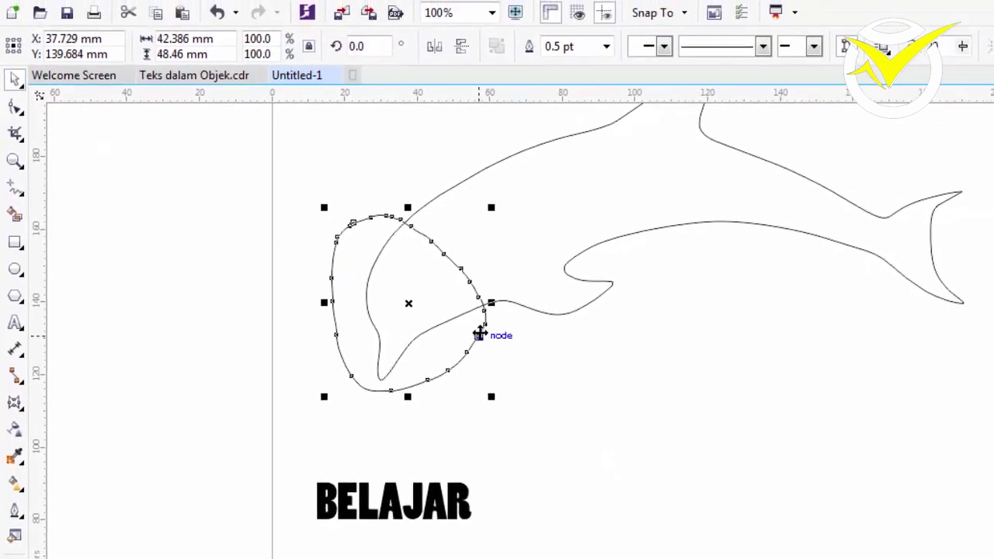
{"action": "left_click", "coordinate": [590, 193], "text": "shift"}
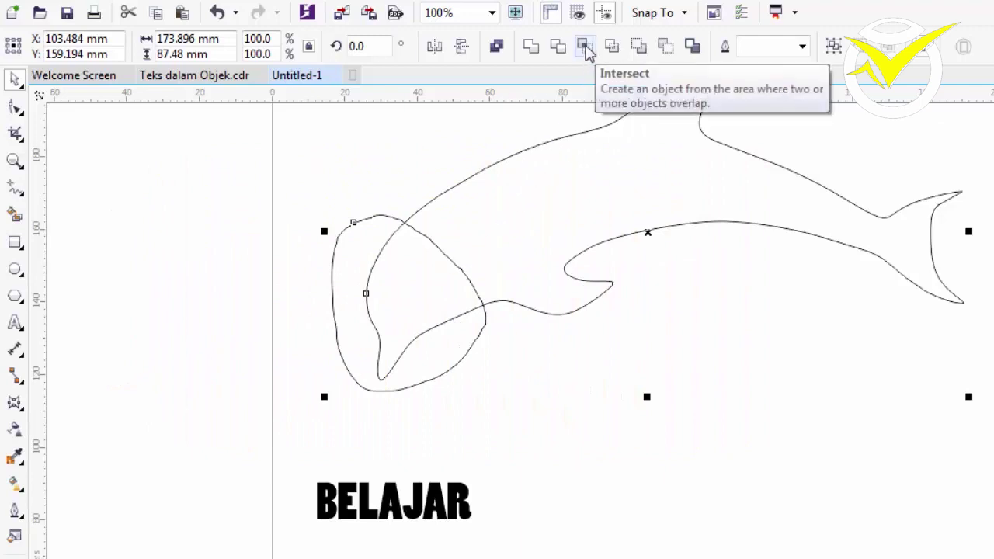
{"action": "left_click", "coordinate": [586, 48]}
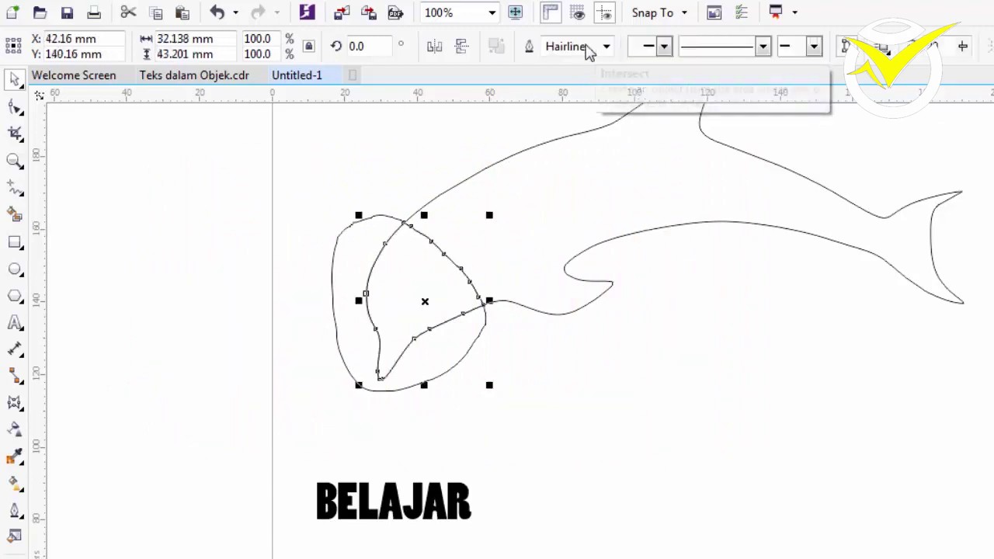
Move the intersected head piece below the dolphin's body and delete the freehand shape around the head.
{"action": "left_click_drag", "start_coordinate": [426, 301], "coordinate": [654, 437]}
{"action": "left_click", "coordinate": [346, 256]}
{"action": "left_click_drag", "start_coordinate": [346, 247], "coordinate": [212, 221]}
{"action": "key", "text": "Delete"}
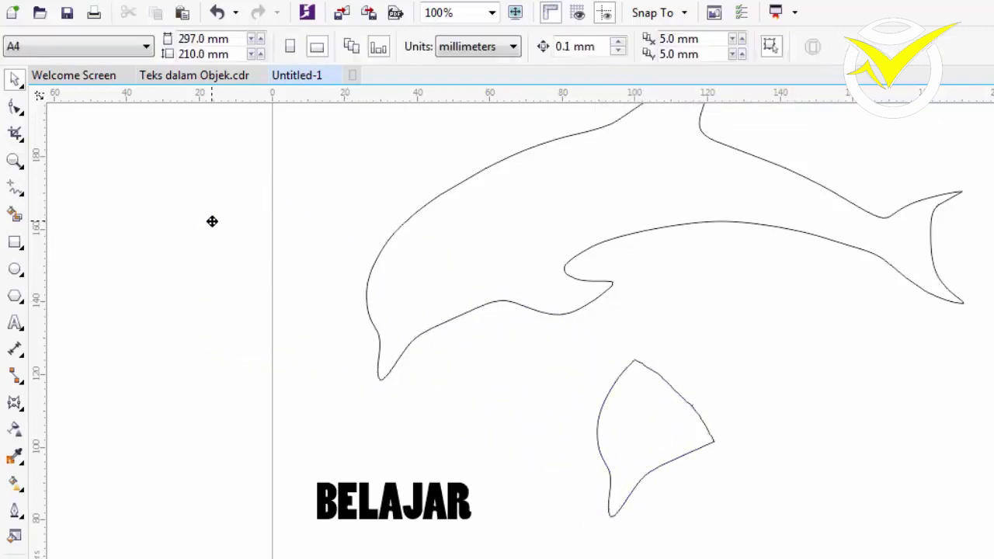
Rotate the head piece to about 313° so its snout points left, and move it onto the page's left edge.
{"action": "left_click", "coordinate": [673, 454]}
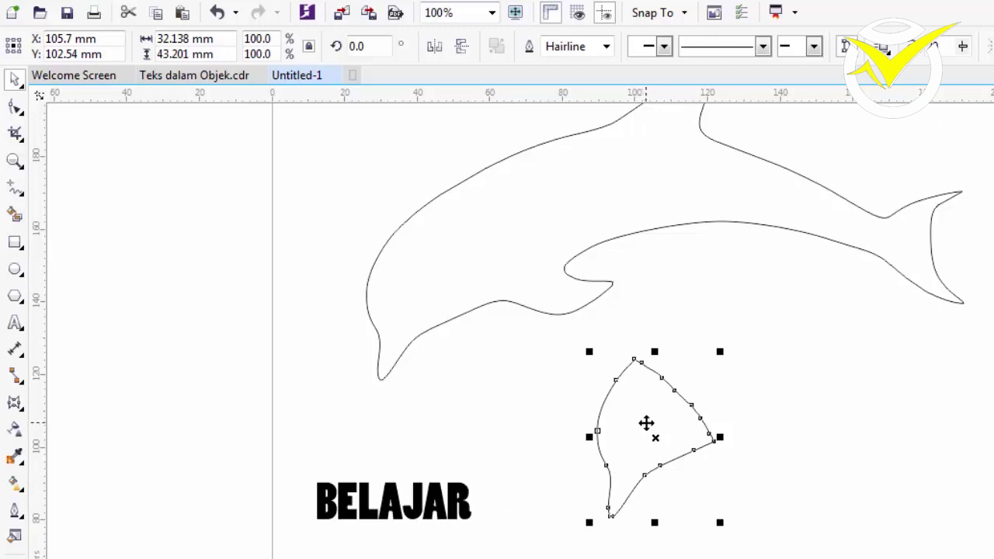
{"action": "left_click", "coordinate": [646, 423]}
{"action": "left_click", "coordinate": [653, 414]}
{"action": "left_click", "coordinate": [659, 417]}
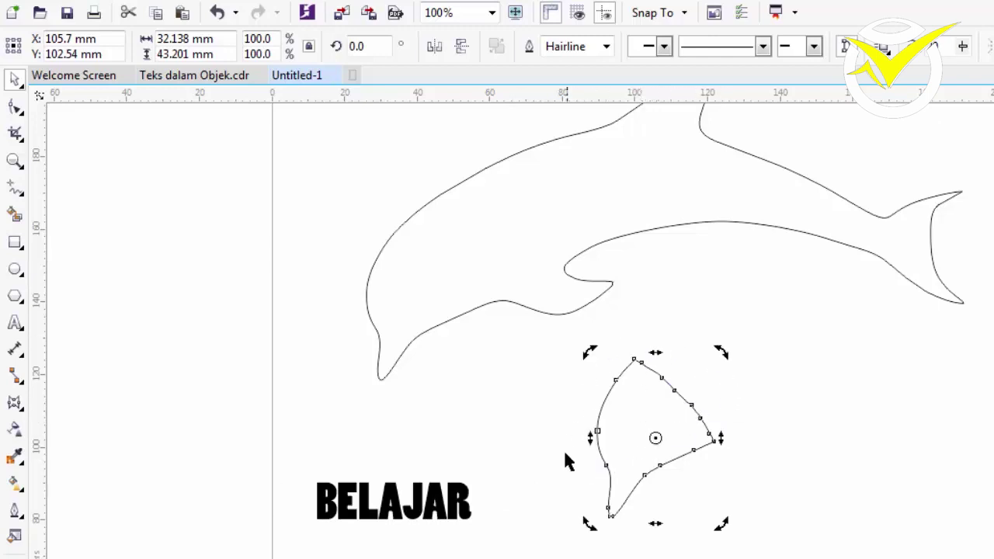
{"action": "left_click_drag", "start_coordinate": [724, 351], "coordinate": [774, 427]}
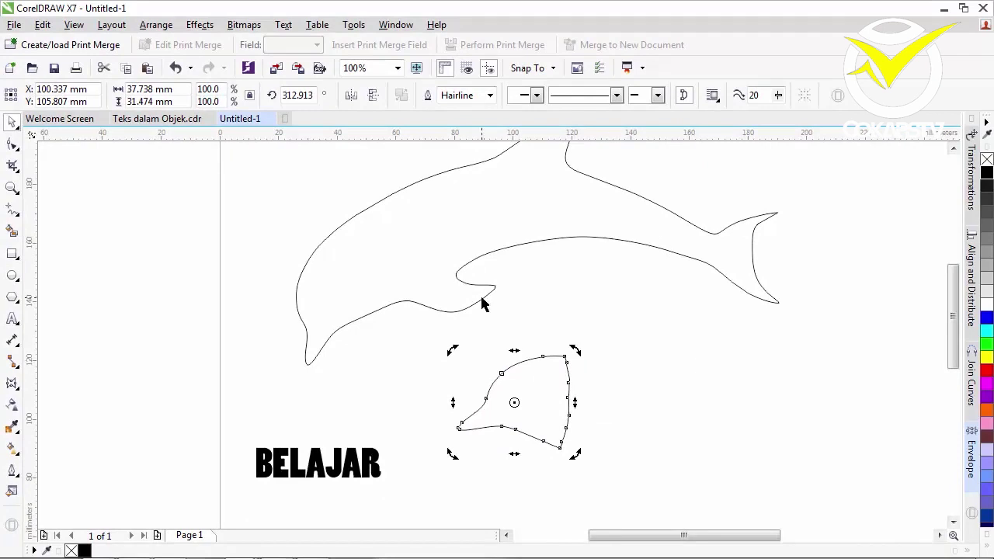
{"action": "left_click_drag", "start_coordinate": [545, 405], "coordinate": [236, 368]}
Apply an Envelope to the BELAJAR text, using the rotated head piece as the envelope shape.
{"action": "left_click", "coordinate": [156, 24]}
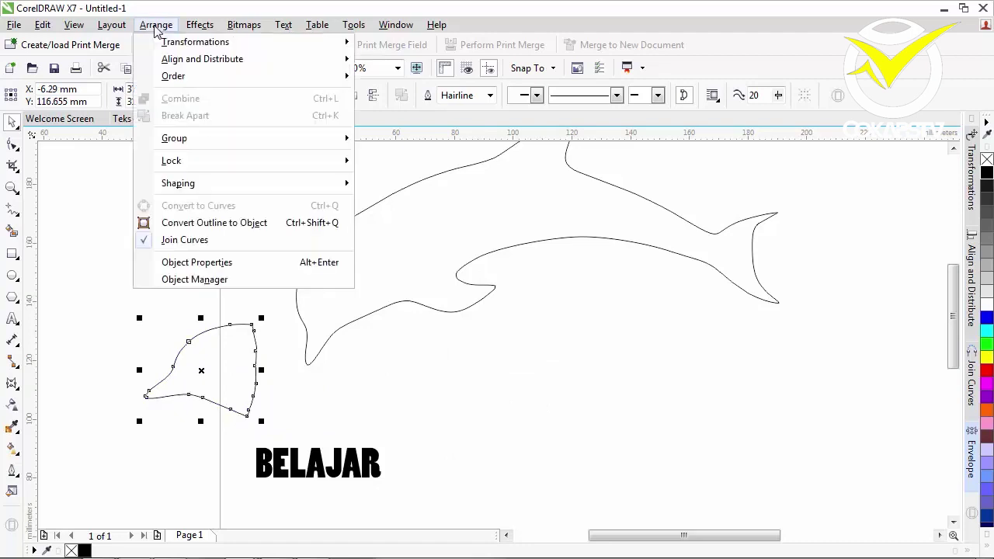
{"action": "mouse_move", "coordinate": [197, 30]}
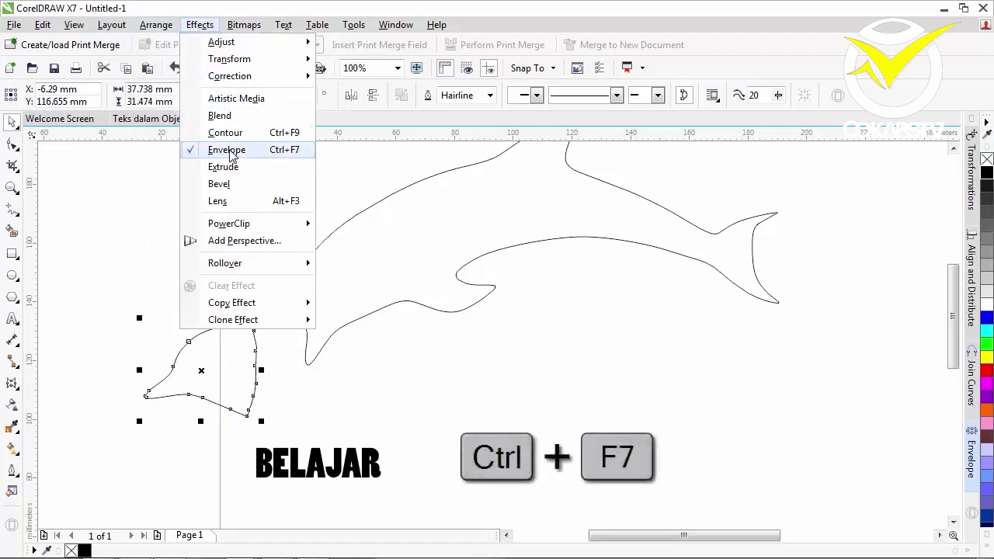
{"action": "left_click", "coordinate": [966, 471]}
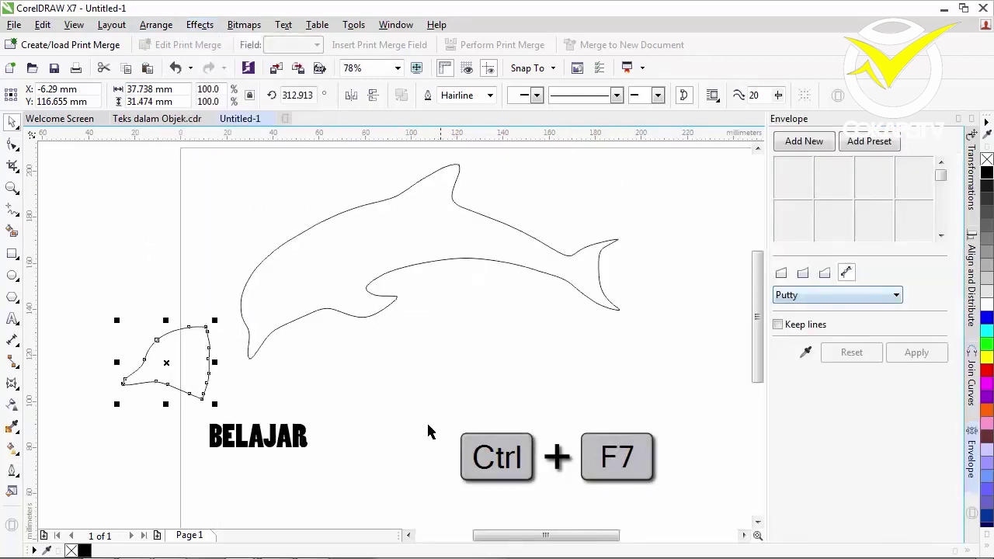
{"action": "left_click", "coordinate": [418, 427]}
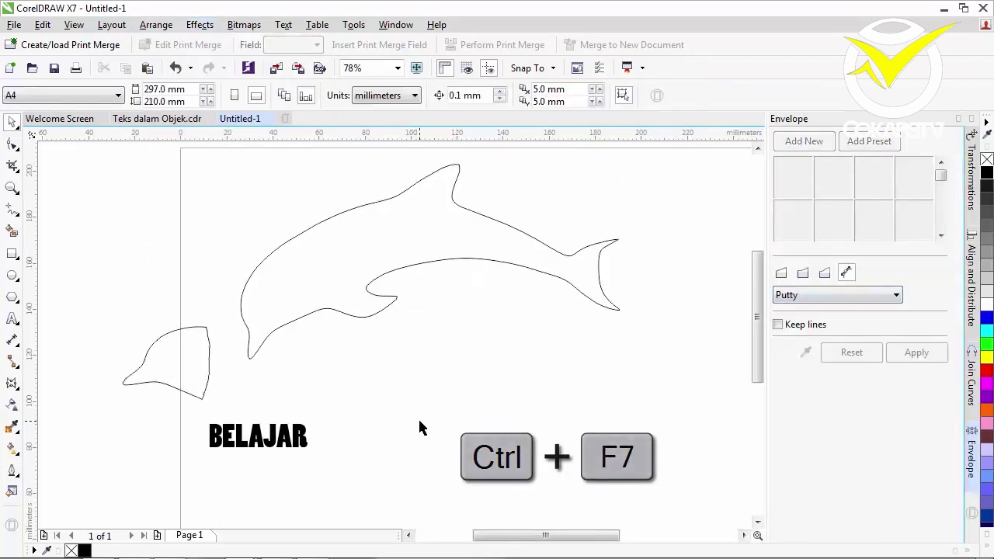
{"action": "left_click", "coordinate": [262, 436]}
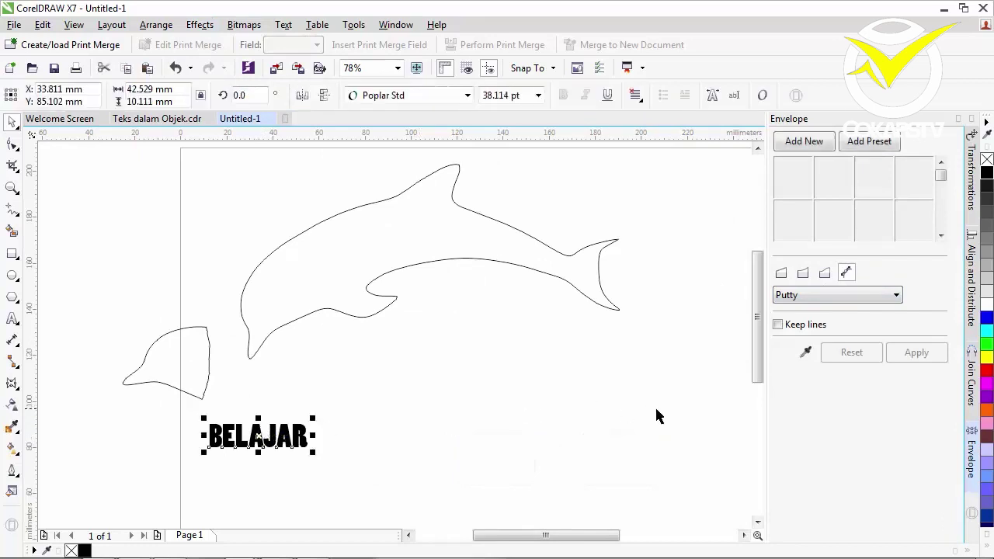
{"action": "left_click", "coordinate": [806, 353]}
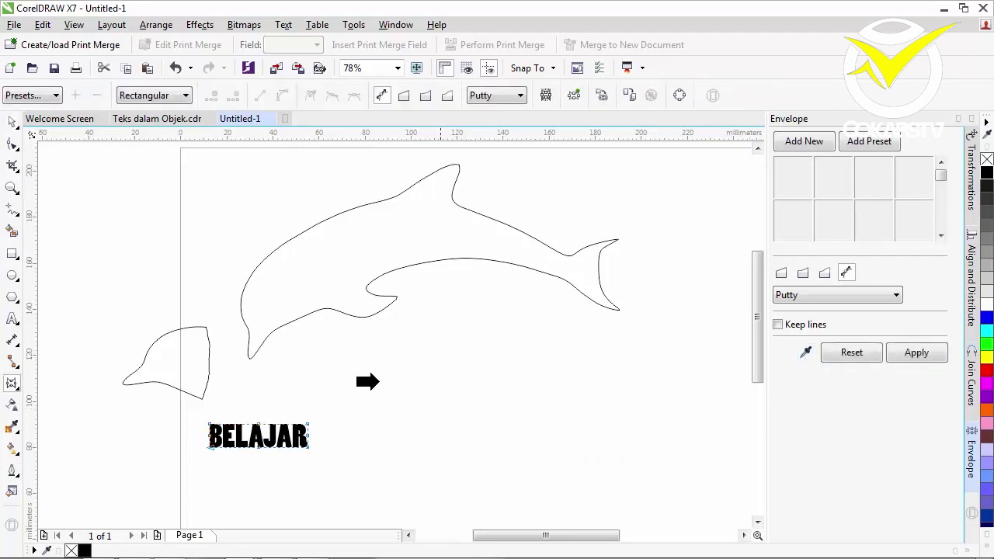
{"action": "left_click", "coordinate": [169, 364]}
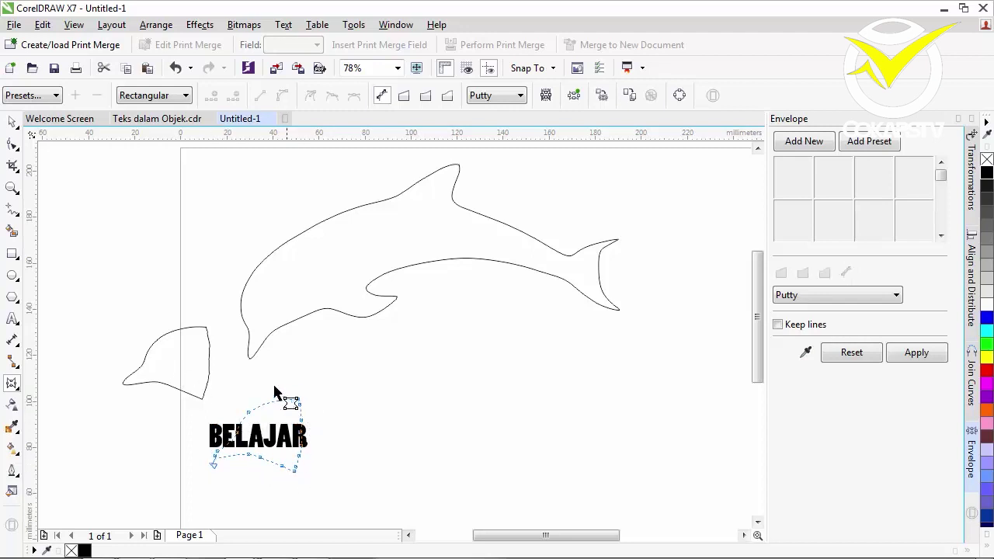
{"action": "left_click", "coordinate": [916, 353]}
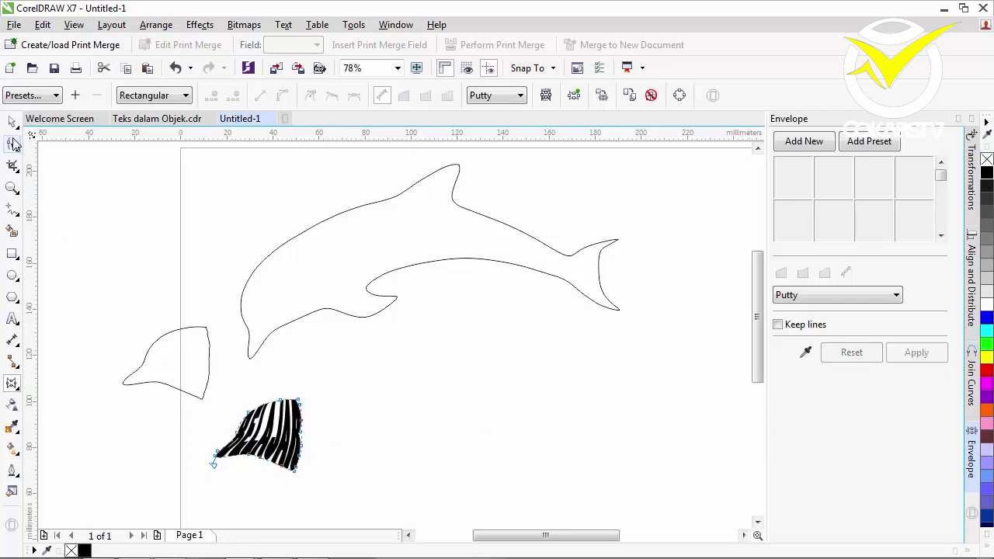
Move the warped BELAJAR text onto the dolphin's head and rotate it to about 36°.
{"action": "left_click", "coordinate": [12, 122]}
{"action": "left_click_drag", "start_coordinate": [270, 434], "coordinate": [305, 301]}
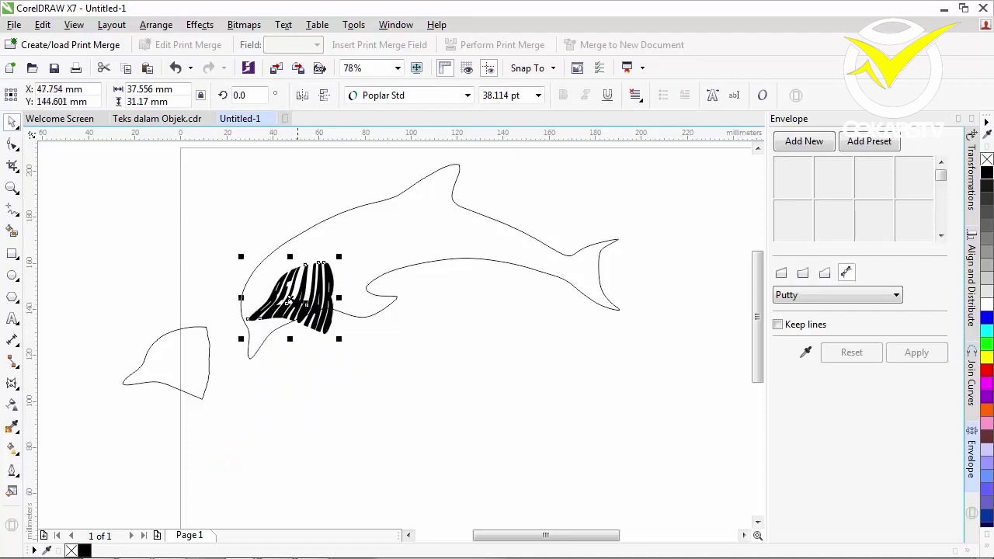
{"action": "left_click", "coordinate": [291, 299]}
{"action": "mouse_move", "coordinate": [338, 342]}
{"action": "left_mouse_down"}
{"action": "mouse_move", "coordinate": [362, 295]}
{"action": "mouse_move", "coordinate": [362, 304]}
{"action": "left_mouse_up"}
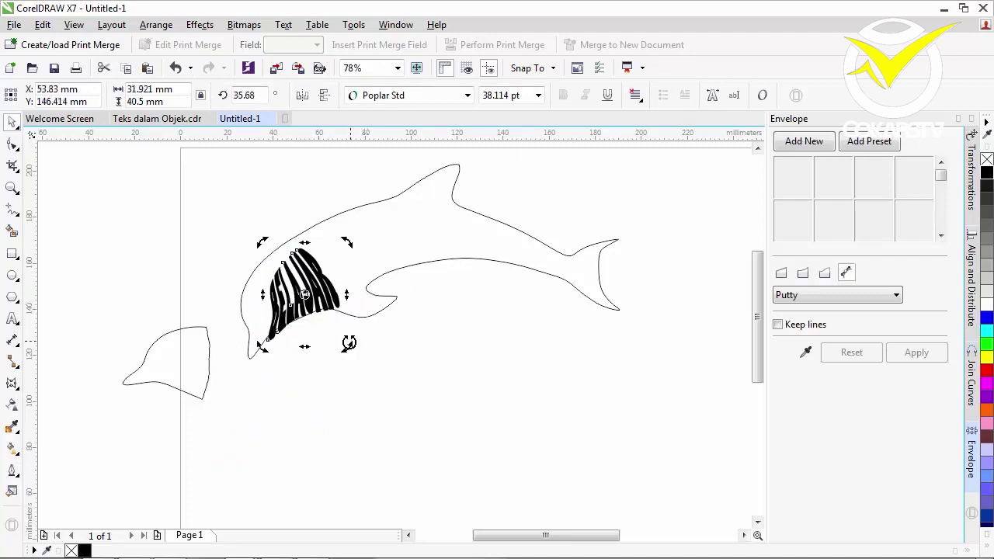
Rotate the warped BELAJAR text to about 46° and position it to fit inside the dolphin's head outline.
{"action": "scroll", "coordinate": [304, 338], "scroll_direction": "up", "scroll_amount": 2}
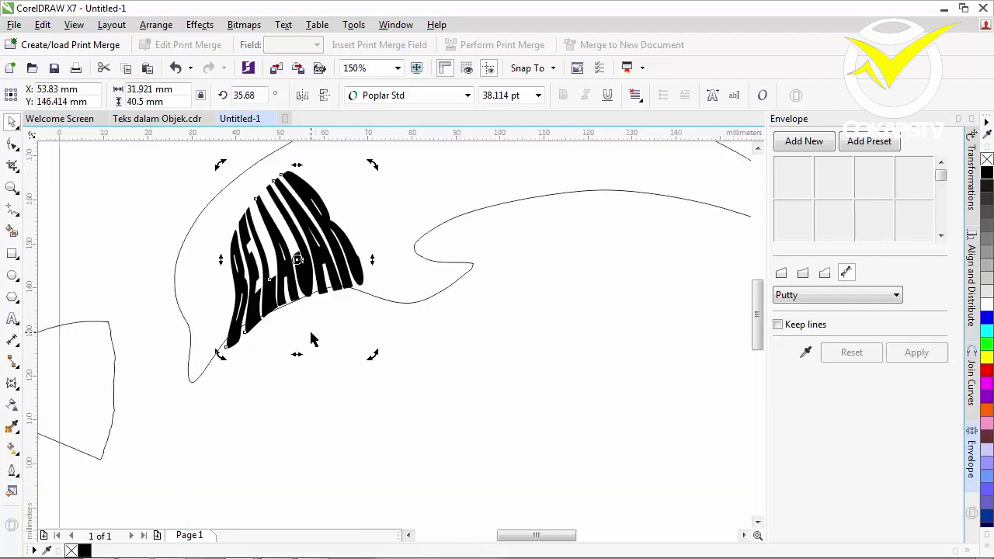
{"action": "left_click", "coordinate": [314, 340]}
{"action": "left_click_drag", "start_coordinate": [301, 236], "coordinate": [263, 264]}
{"action": "left_click", "coordinate": [264, 264]}
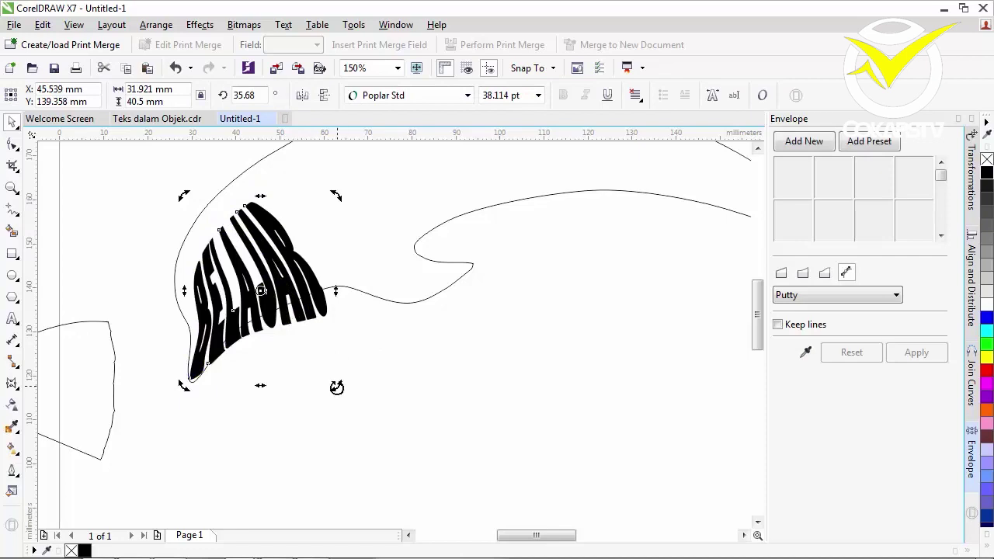
{"action": "left_click_drag", "start_coordinate": [336, 387], "coordinate": [349, 366]}
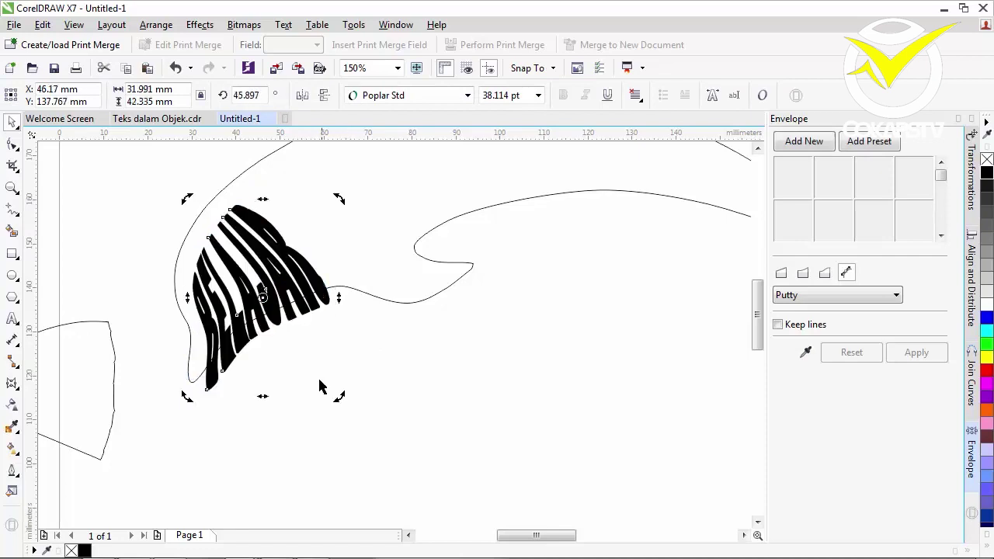
{"action": "left_click", "coordinate": [322, 388]}
{"action": "left_click_drag", "start_coordinate": [255, 273], "coordinate": [253, 276]}
Draw a closed freehand shape about 64 mm wide and 51 mm high over the dolphin's front body, along the BELAJAR text's edge.
{"action": "scroll", "coordinate": [284, 399], "scroll_direction": "down", "scroll_amount": 2}
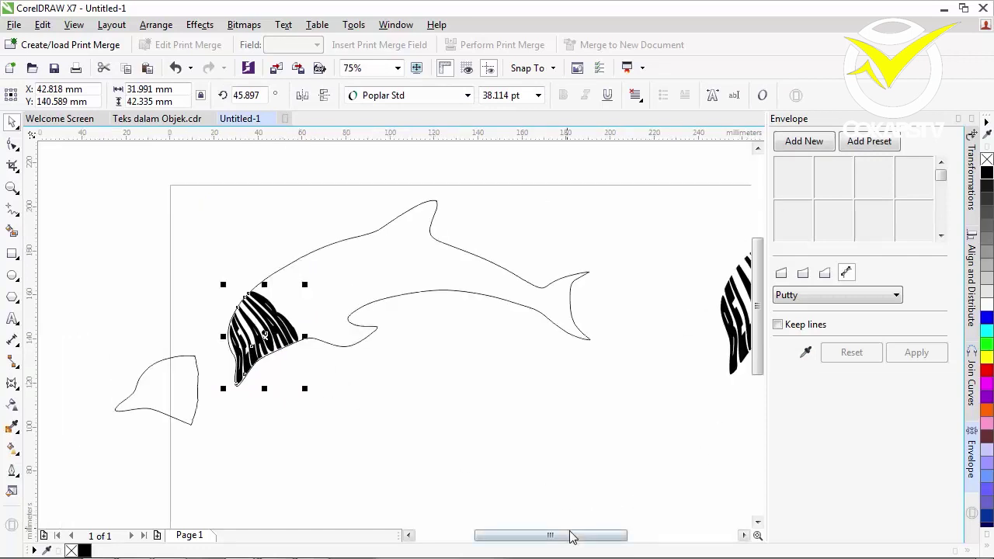
{"action": "left_click_drag", "start_coordinate": [570, 535], "coordinate": [588, 533]}
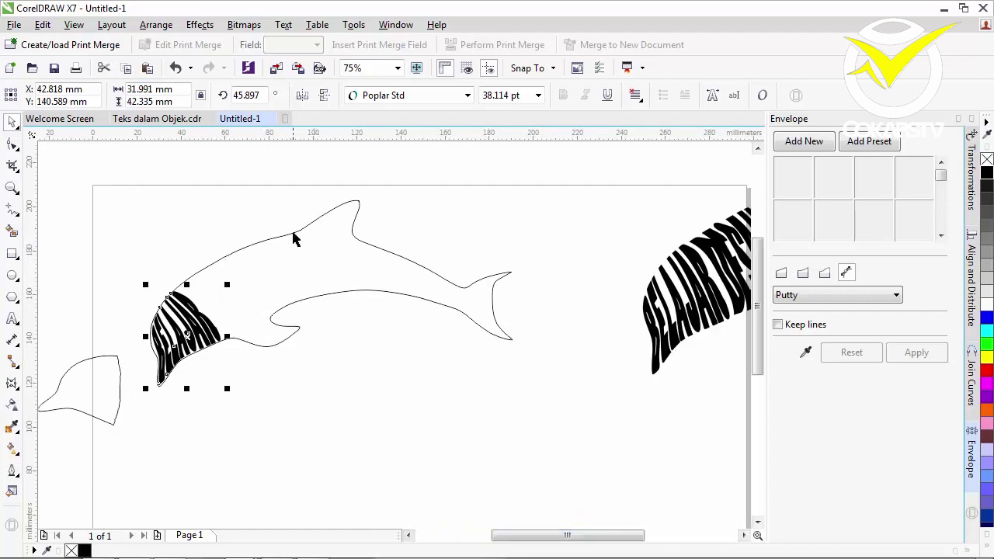
{"action": "scroll", "coordinate": [237, 265], "scroll_direction": "up", "scroll_amount": 2}
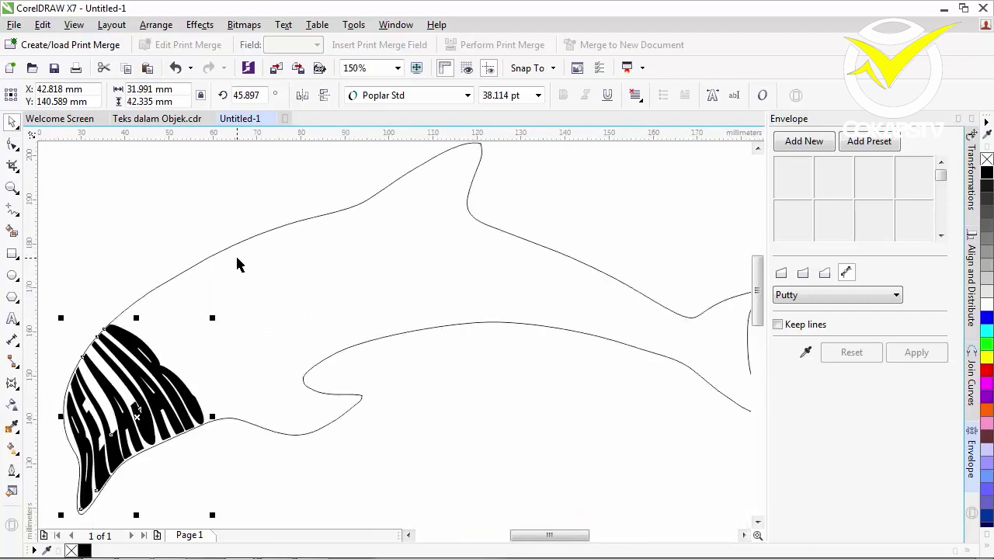
{"action": "left_click", "coordinate": [12, 210]}
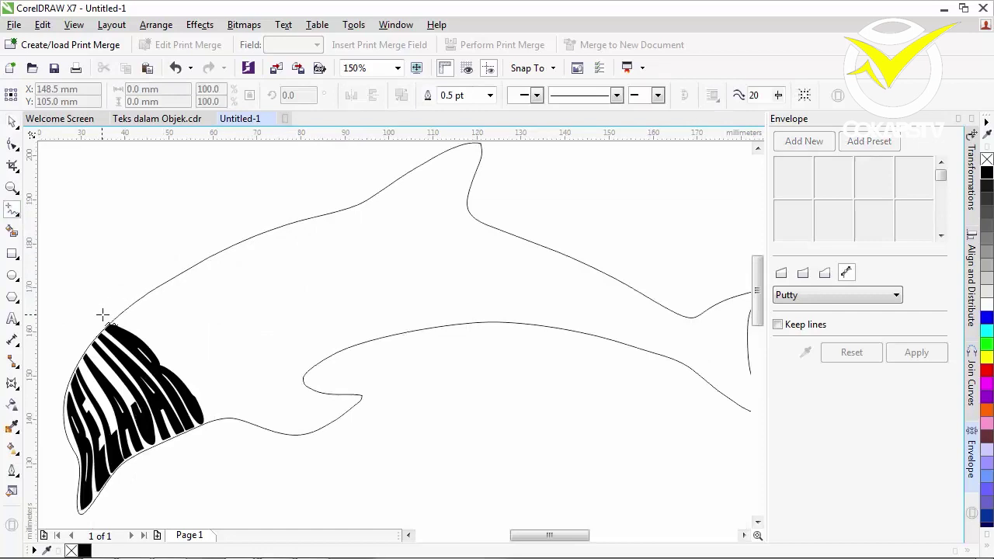
{"action": "left_click_drag", "start_coordinate": [105, 314], "coordinate": [156, 342]}
{"action": "mouse_move", "coordinate": [200, 394]}
{"action": "left_mouse_down"}
{"action": "mouse_move", "coordinate": [217, 426]}
{"action": "mouse_move", "coordinate": [319, 365]}
{"action": "mouse_move", "coordinate": [348, 357]}
{"action": "left_mouse_up"}
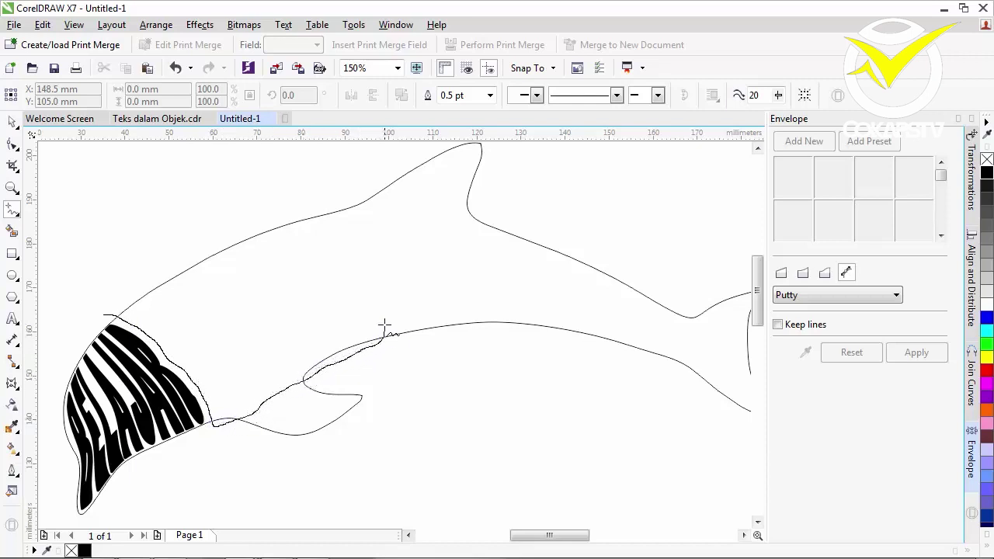
{"action": "mouse_move", "coordinate": [384, 324]}
{"action": "left_mouse_down"}
{"action": "mouse_move", "coordinate": [344, 224]}
{"action": "mouse_move", "coordinate": [316, 204]}
{"action": "mouse_move", "coordinate": [202, 244]}
{"action": "mouse_move", "coordinate": [107, 312]}
{"action": "left_mouse_up"}
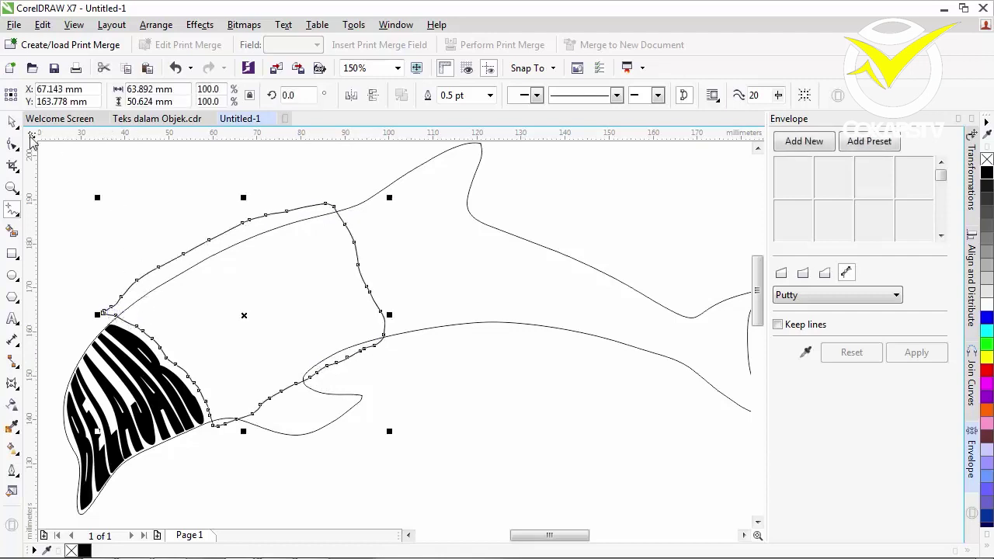
Intersect the freehand body shape with the dolphin outline to create a separate front body piece.
{"action": "left_click", "coordinate": [12, 123]}
{"action": "key", "text": "ctrl+a"}
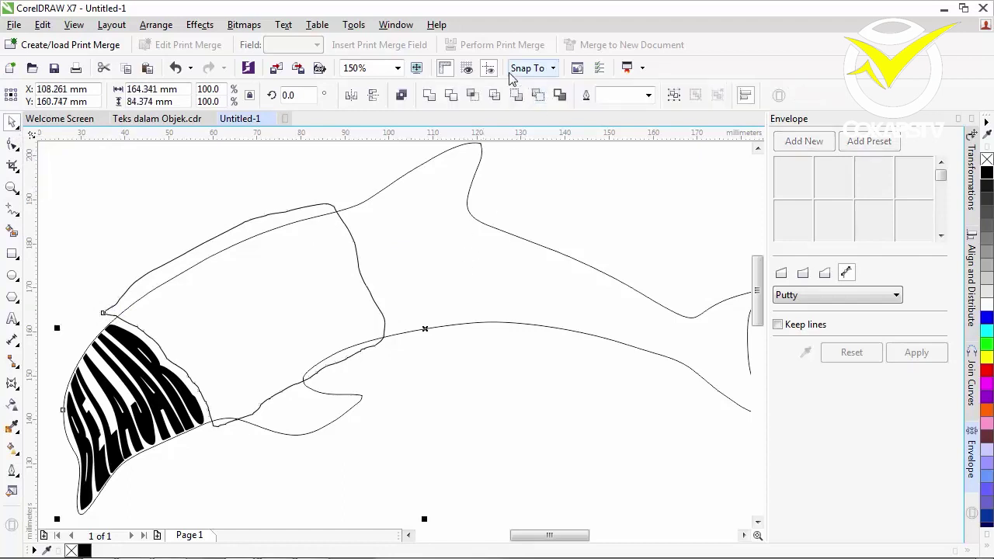
{"action": "left_click", "coordinate": [472, 97]}
Move the intersected body piece below the dolphin and delete the freehand shape over the body.
{"action": "scroll", "coordinate": [358, 200], "scroll_direction": "down", "scroll_amount": 4}
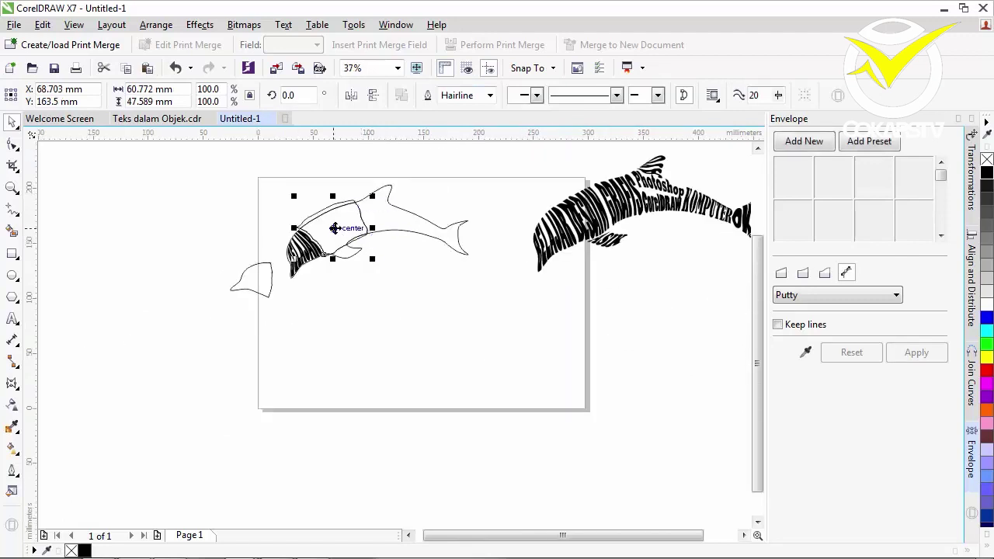
{"action": "left_click_drag", "start_coordinate": [333, 229], "coordinate": [422, 326]}
{"action": "left_click_drag", "start_coordinate": [339, 210], "coordinate": [204, 195]}
{"action": "key", "text": "Delete"}
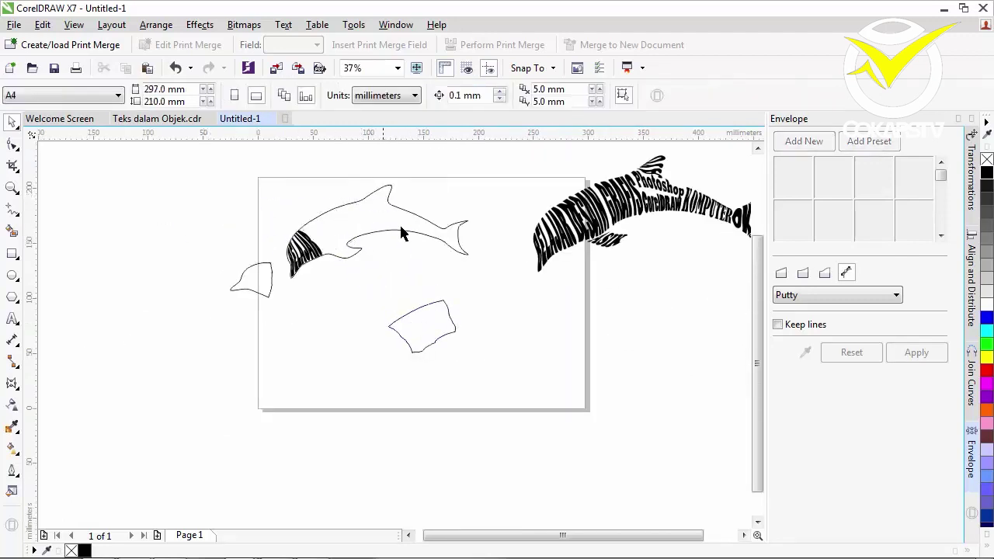
Move the front body piece closer beneath the dolphin outline, centred at about X 130 mm, Y 111 mm.
{"action": "scroll", "coordinate": [419, 209], "scroll_direction": "up", "scroll_amount": 2}
{"action": "left_click", "coordinate": [421, 445]}
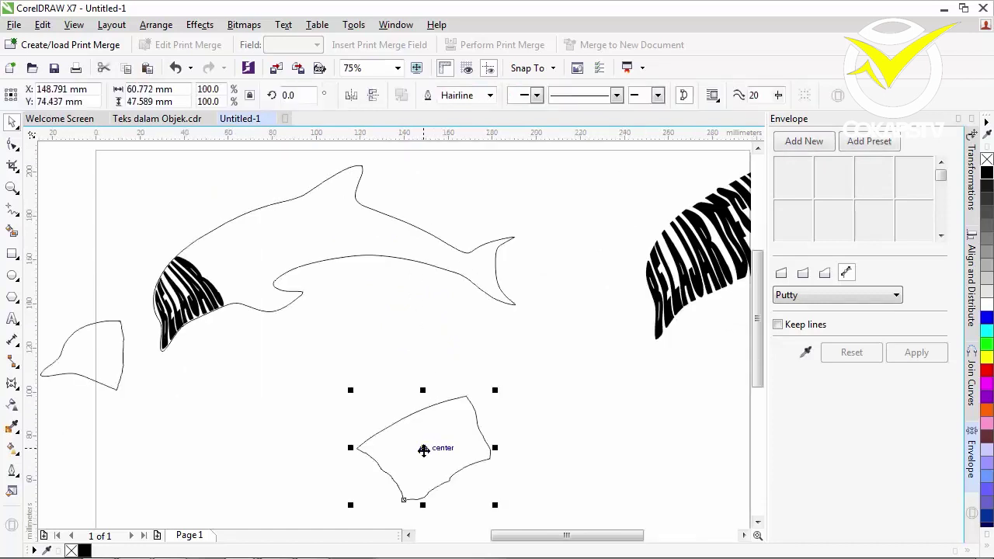
{"action": "left_click_drag", "start_coordinate": [422, 446], "coordinate": [384, 360]}
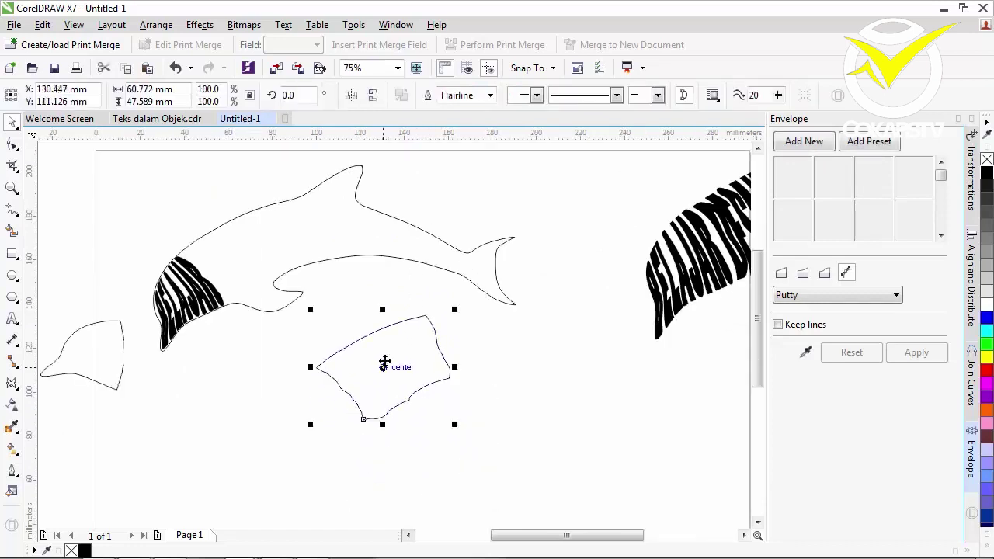
Add the text DESAIN GRAFIS below the body piece and set its font to Showcard Gothic.
{"action": "left_click", "coordinate": [12, 319]}
{"action": "left_click", "coordinate": [364, 476]}
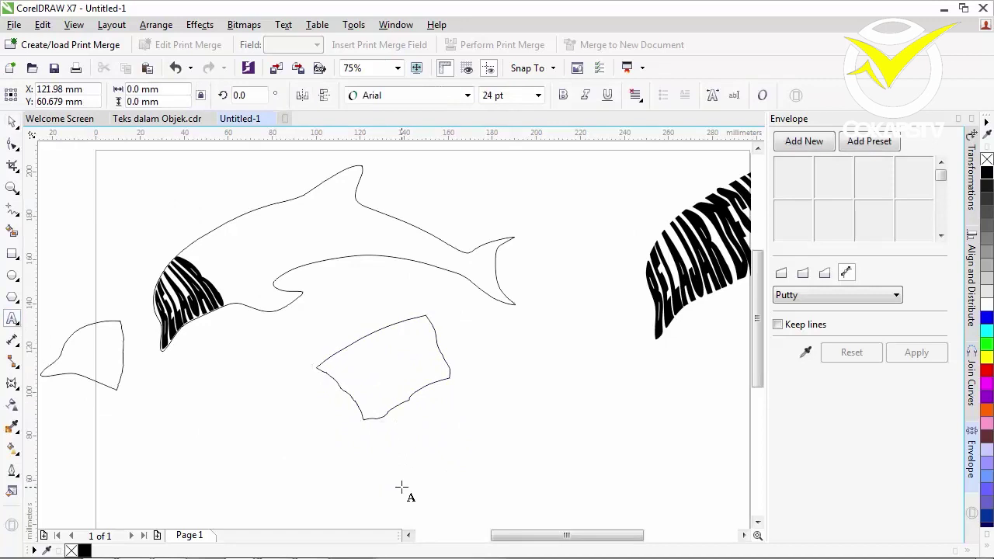
{"action": "type", "text": "DESAIN GRAFIS"}
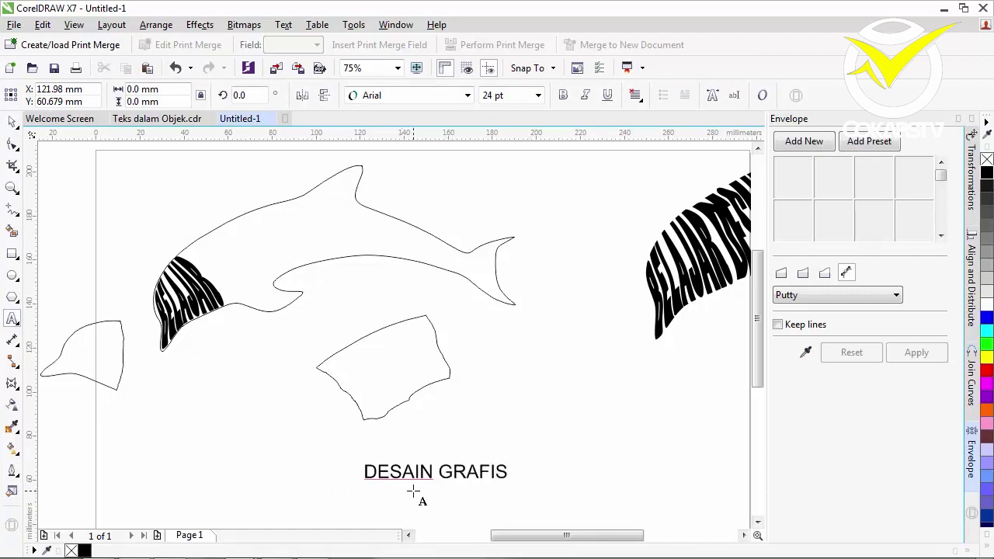
{"action": "key", "text": "ctrl+space"}
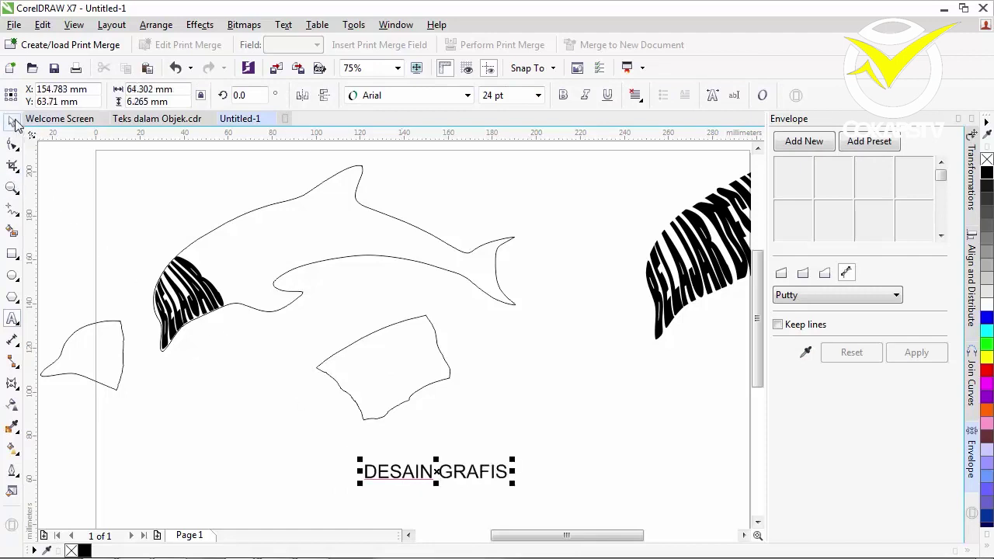
{"action": "left_click", "coordinate": [468, 97]}
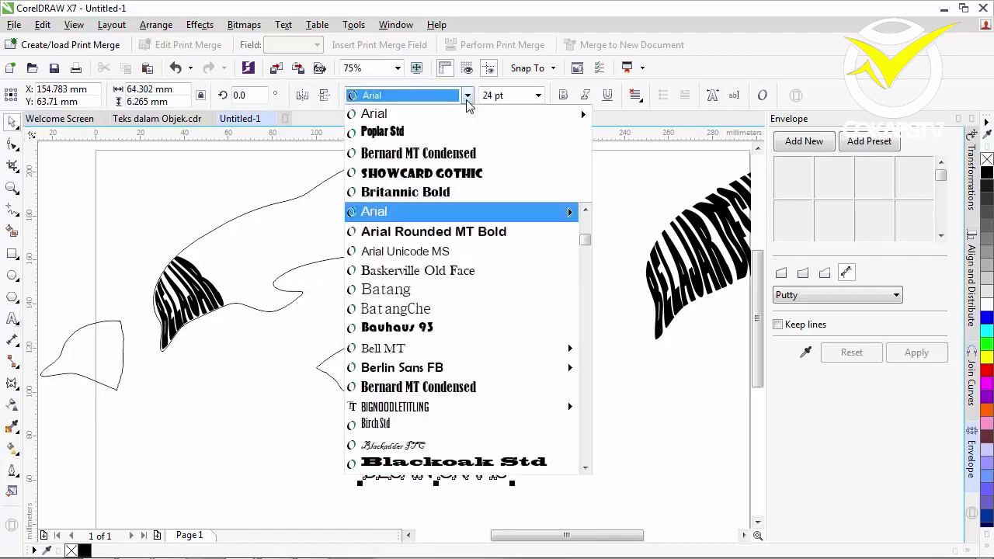
{"action": "left_click", "coordinate": [446, 173]}
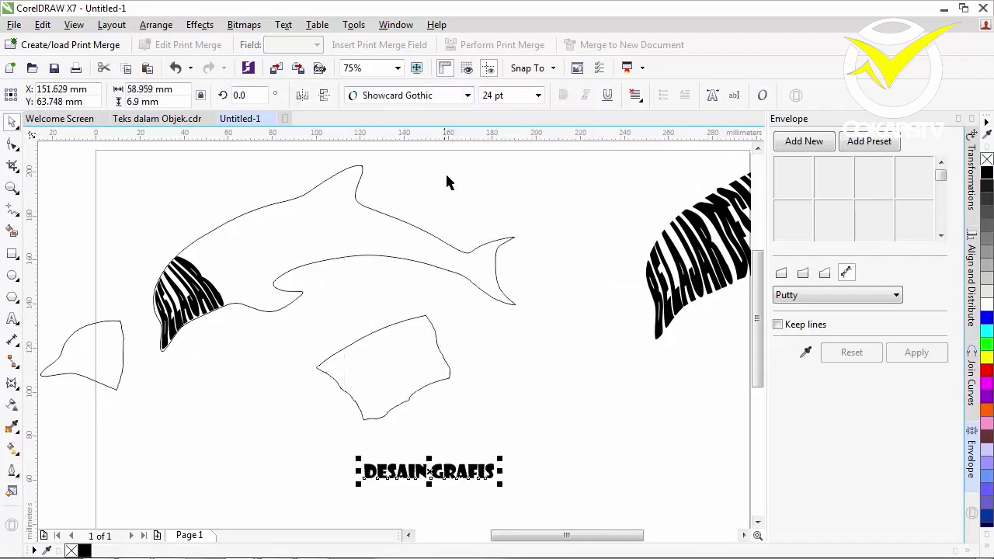
Rotate the front body piece to about 331.7° so its upper edge lies roughly horizontal.
{"action": "left_click", "coordinate": [417, 371]}
{"action": "left_click", "coordinate": [409, 360]}
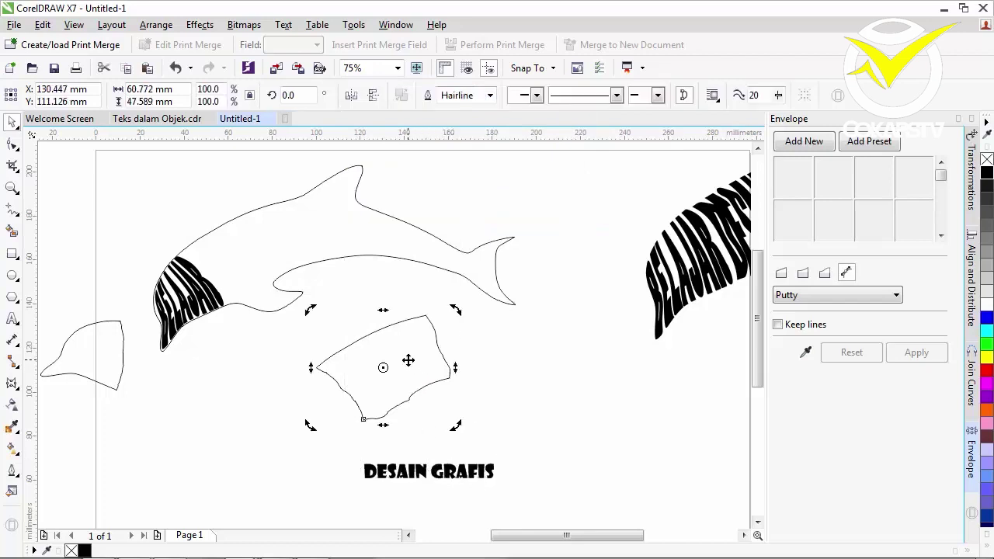
{"action": "left_click_drag", "start_coordinate": [452, 311], "coordinate": [482, 352]}
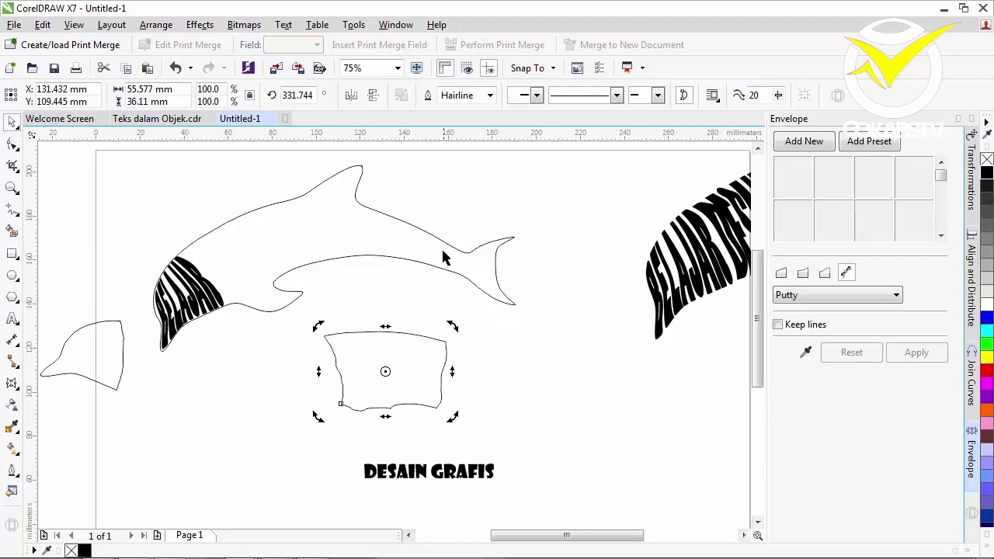
Enlarge and stretch the DESAIN GRAFIS text to about 70 mm wide and 17.7 mm high.
{"action": "left_click", "coordinate": [427, 473]}
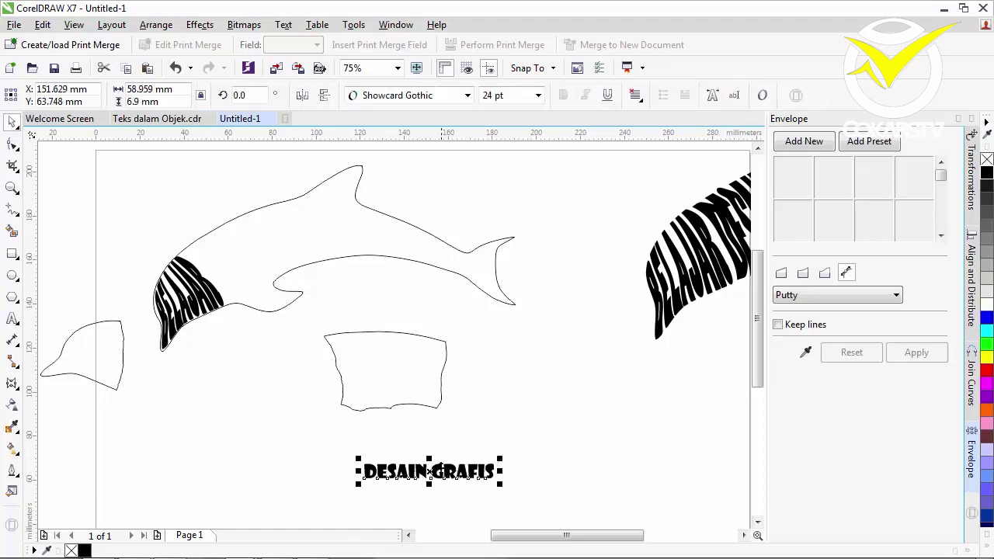
{"action": "left_click_drag", "start_coordinate": [501, 459], "coordinate": [525, 436]}
{"action": "left_click_drag", "start_coordinate": [443, 453], "coordinate": [446, 436]}
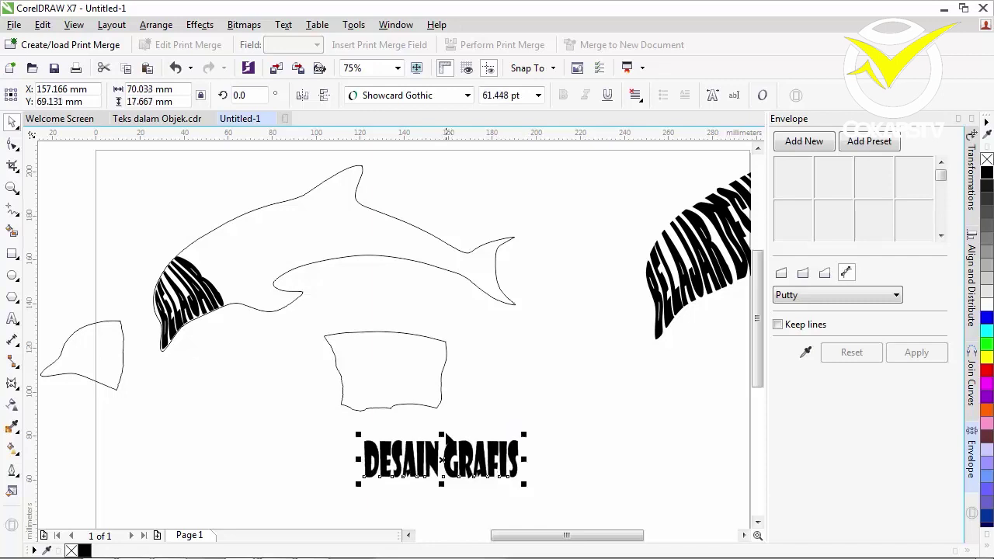
Warp the DESAIN GRAFIS text with an envelope created from the rotated body piece.
{"action": "left_click", "coordinate": [536, 448]}
{"action": "left_click", "coordinate": [471, 460]}
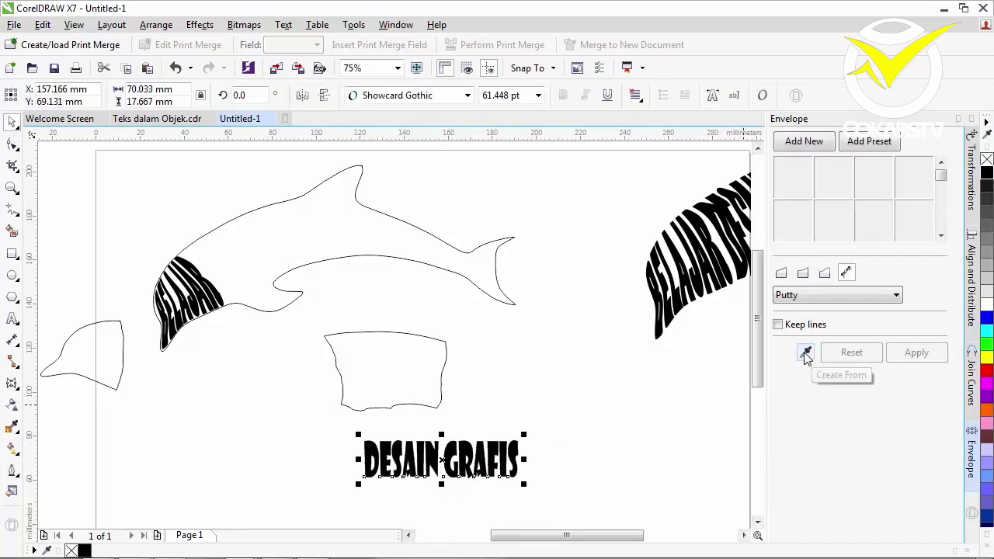
{"action": "left_click", "coordinate": [805, 354]}
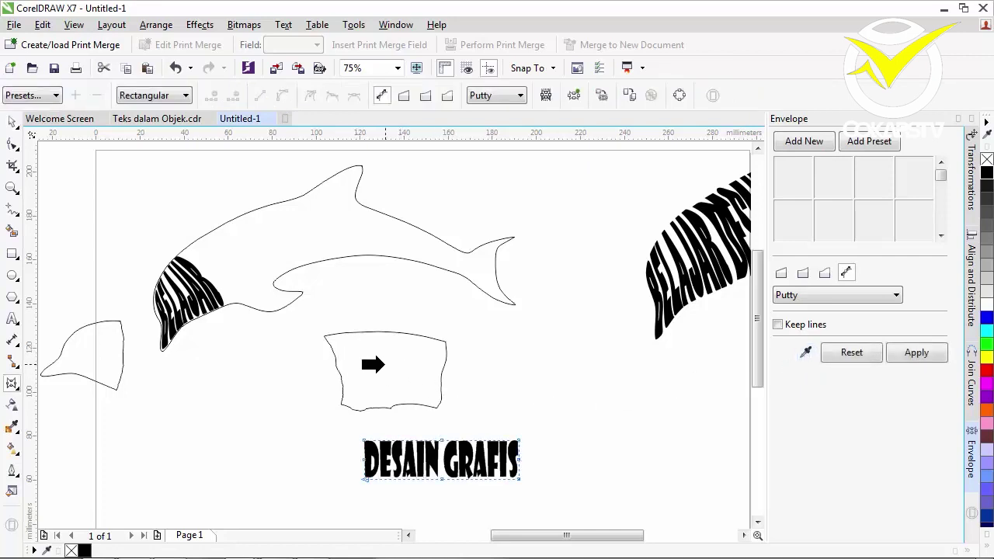
{"action": "left_click", "coordinate": [382, 363]}
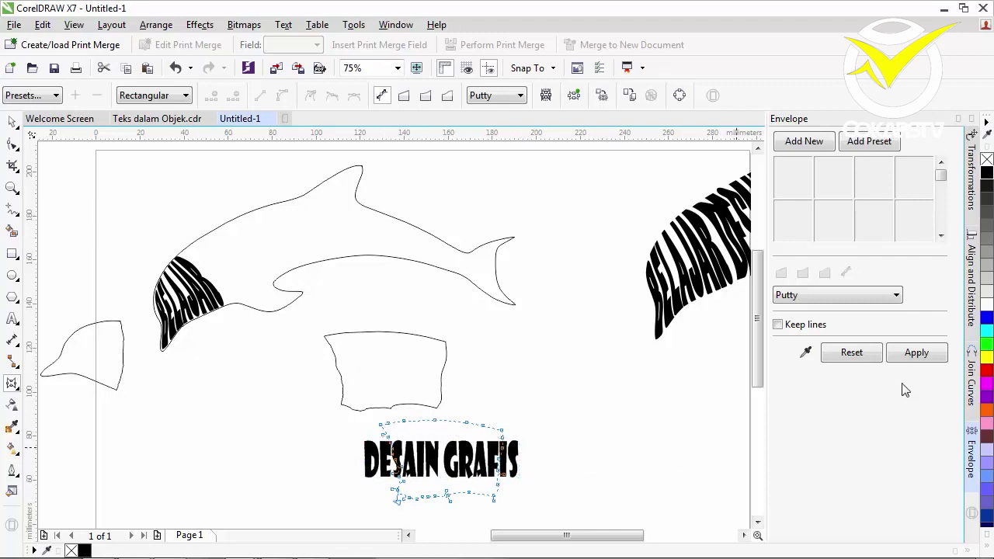
{"action": "left_click", "coordinate": [920, 356]}
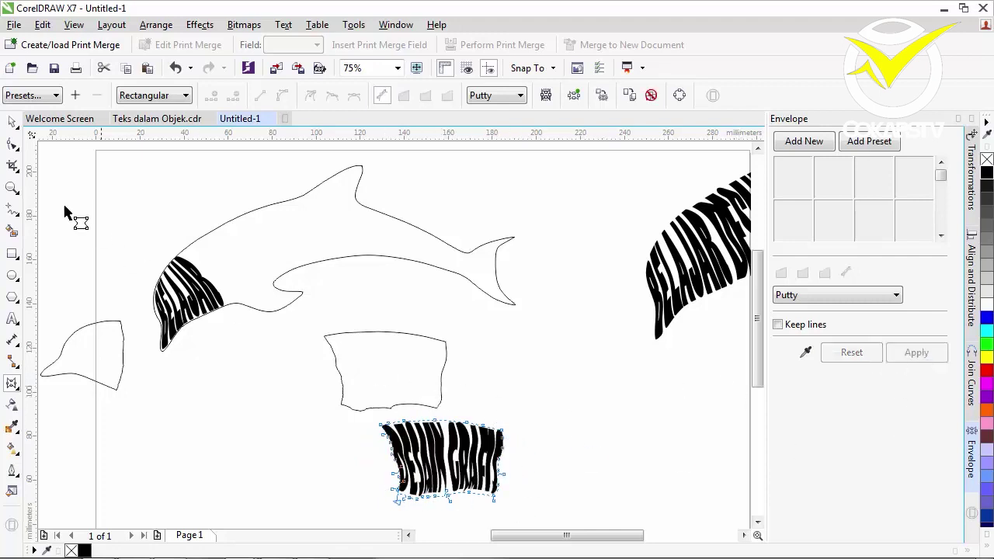
Move the warped DESAIN GRAFIS text into the dolphin's front body beside BELAJAR and rotate it to about 27.6°.
{"action": "left_click", "coordinate": [14, 125]}
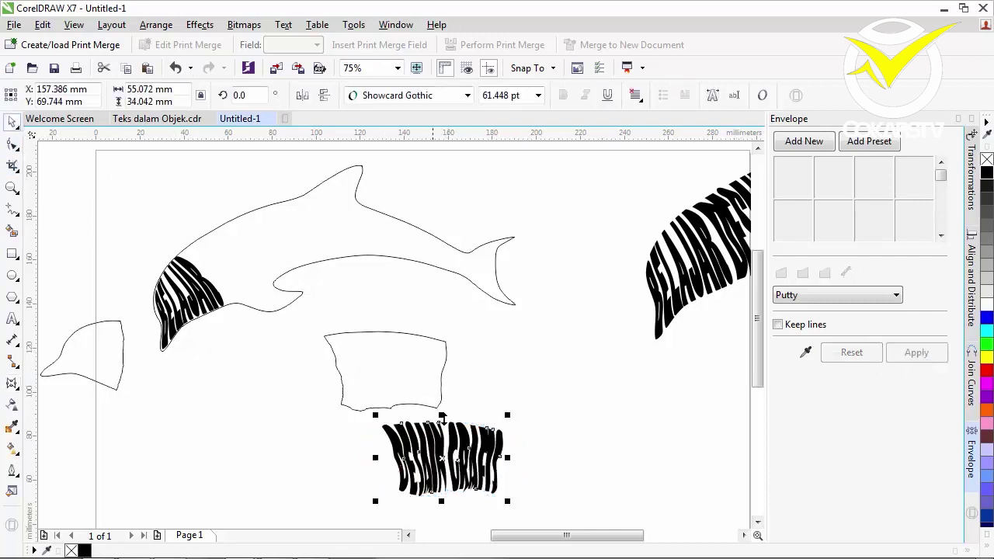
{"action": "left_click_drag", "start_coordinate": [444, 459], "coordinate": [273, 275]}
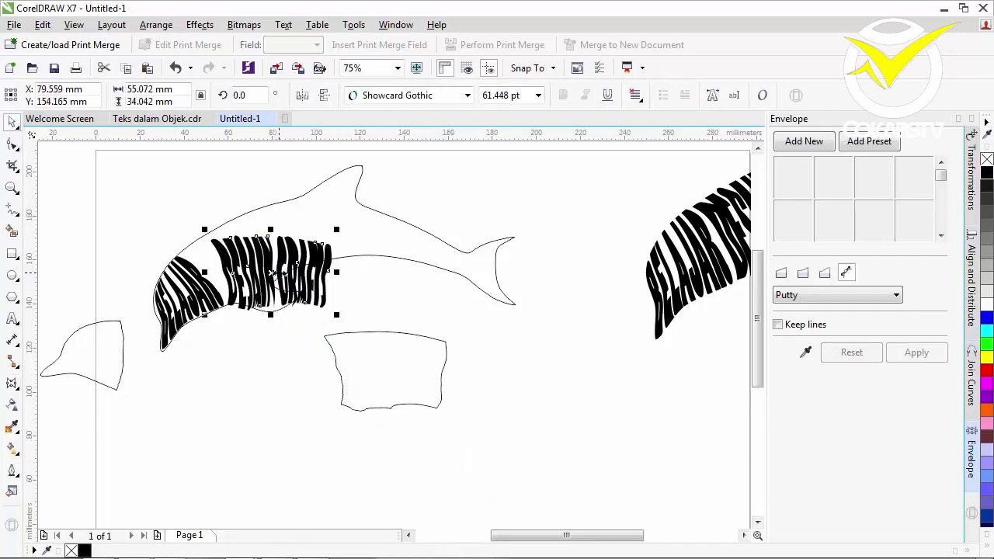
{"action": "left_click", "coordinate": [273, 274]}
{"action": "left_click_drag", "start_coordinate": [338, 319], "coordinate": [360, 284]}
{"action": "left_click", "coordinate": [293, 355]}
{"action": "left_click_drag", "start_coordinate": [276, 270], "coordinate": [246, 252]}
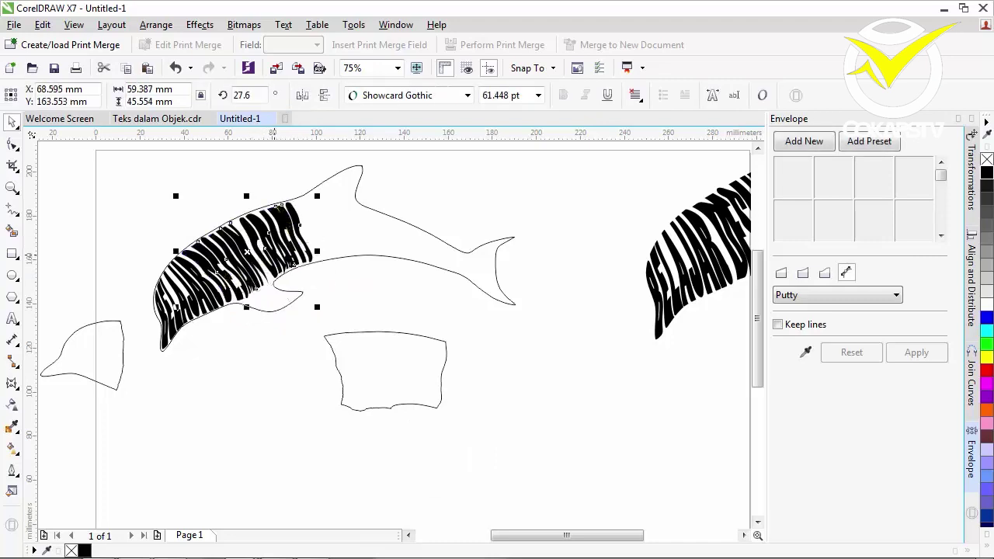
{"action": "left_click", "coordinate": [274, 368]}
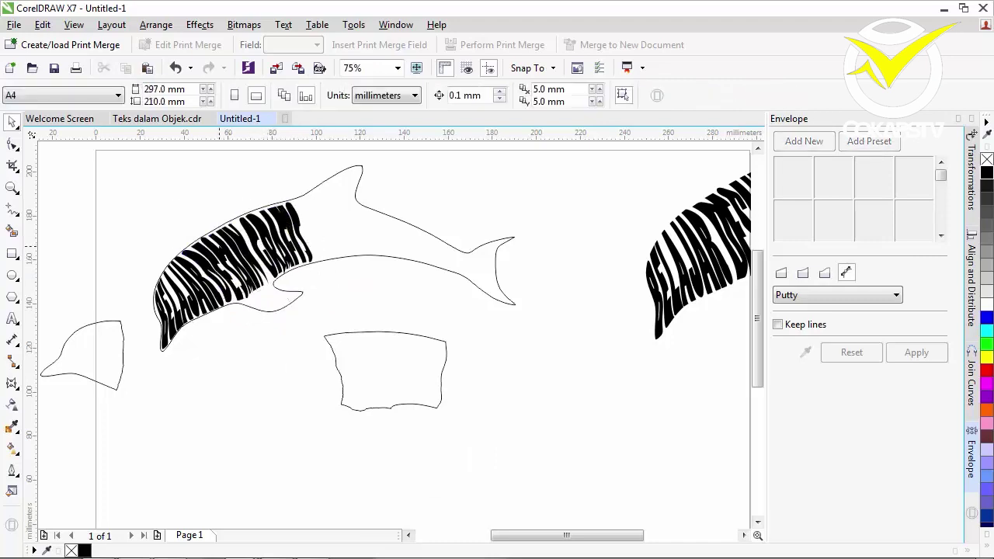
Draw a closed freehand shape about 34 mm wide and 17 mm high around the dolphin's lower fin.
{"action": "scroll", "coordinate": [297, 330], "scroll_direction": "up", "scroll_amount": 4}
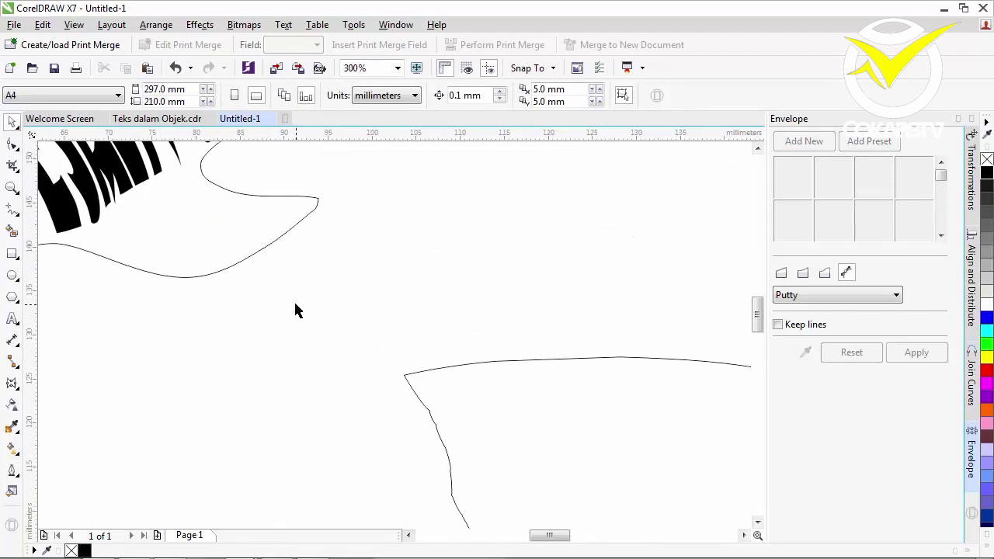
{"action": "scroll", "coordinate": [295, 307], "scroll_direction": "down", "scroll_amount": 4}
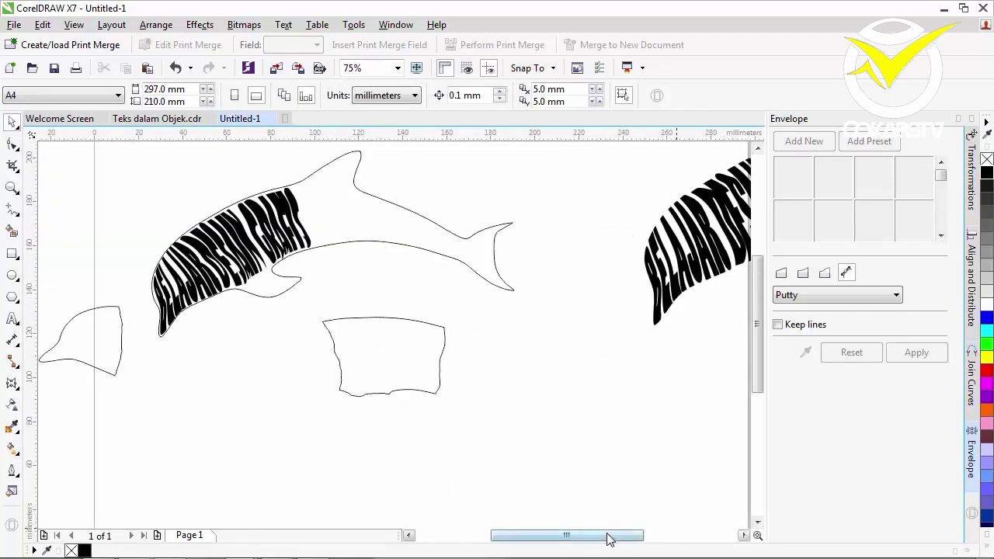
{"action": "left_click_drag", "start_coordinate": [609, 535], "coordinate": [639, 535]}
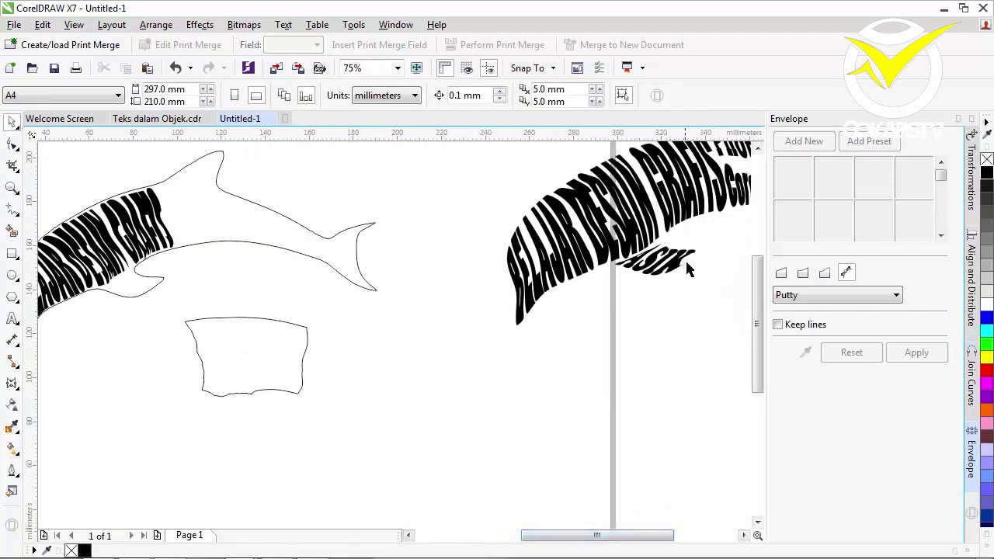
{"action": "left_click_drag", "start_coordinate": [588, 535], "coordinate": [566, 535]}
{"action": "scroll", "coordinate": [240, 284], "scroll_direction": "up", "scroll_amount": 2}
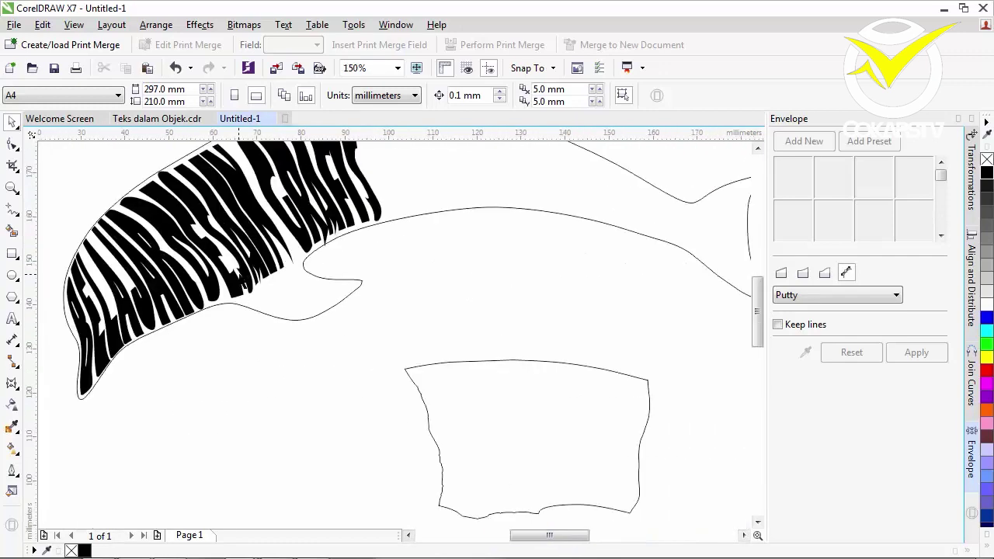
{"action": "left_click", "coordinate": [12, 211]}
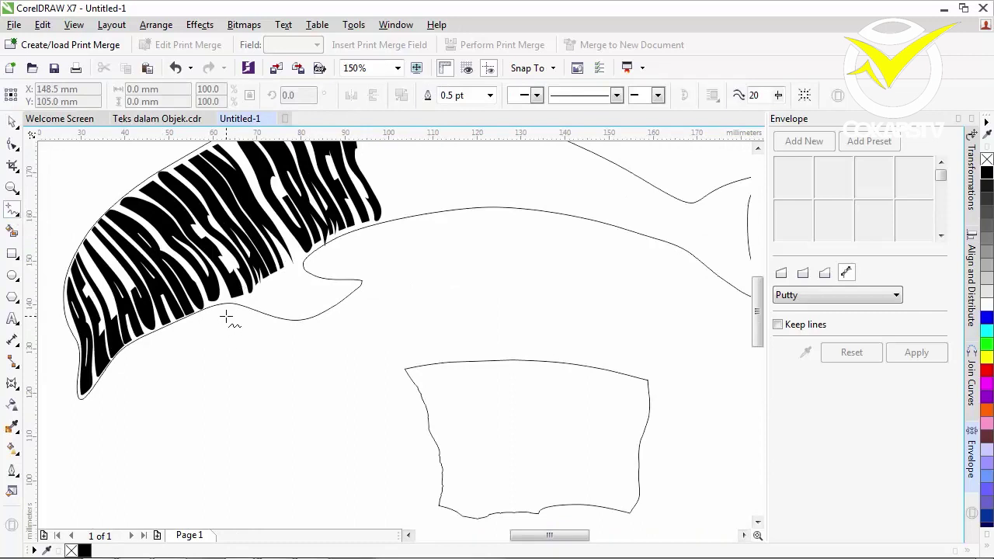
{"action": "mouse_move", "coordinate": [224, 316]}
{"action": "left_mouse_down"}
{"action": "mouse_move", "coordinate": [303, 262]}
{"action": "mouse_move", "coordinate": [324, 261]}
{"action": "mouse_move", "coordinate": [366, 275]}
{"action": "mouse_move", "coordinate": [374, 297]}
{"action": "mouse_move", "coordinate": [330, 333]}
{"action": "mouse_move", "coordinate": [264, 334]}
{"action": "mouse_move", "coordinate": [223, 313]}
{"action": "left_mouse_up"}
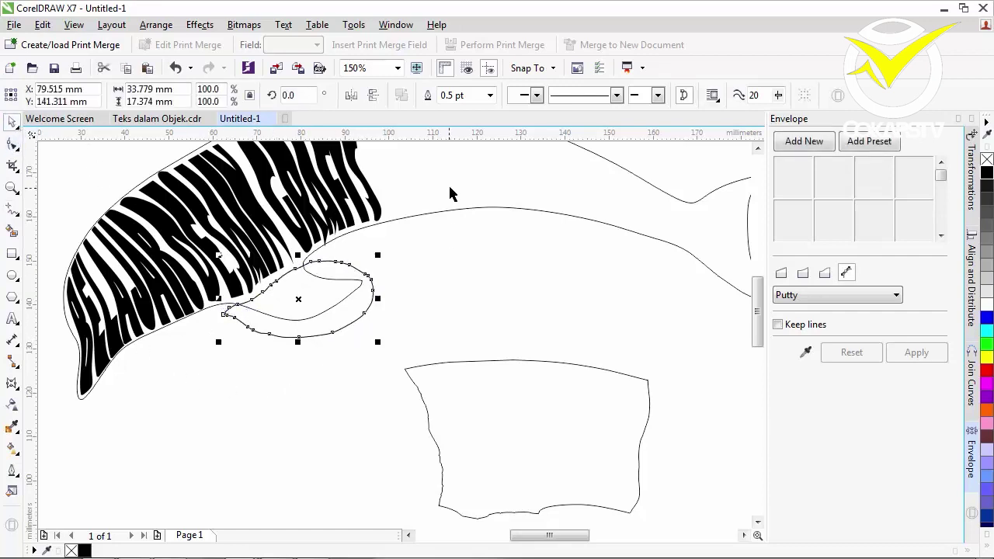
Intersect the freehand fin shape with the dolphin outline to create a separate fin piece.
{"action": "key", "text": "space"}
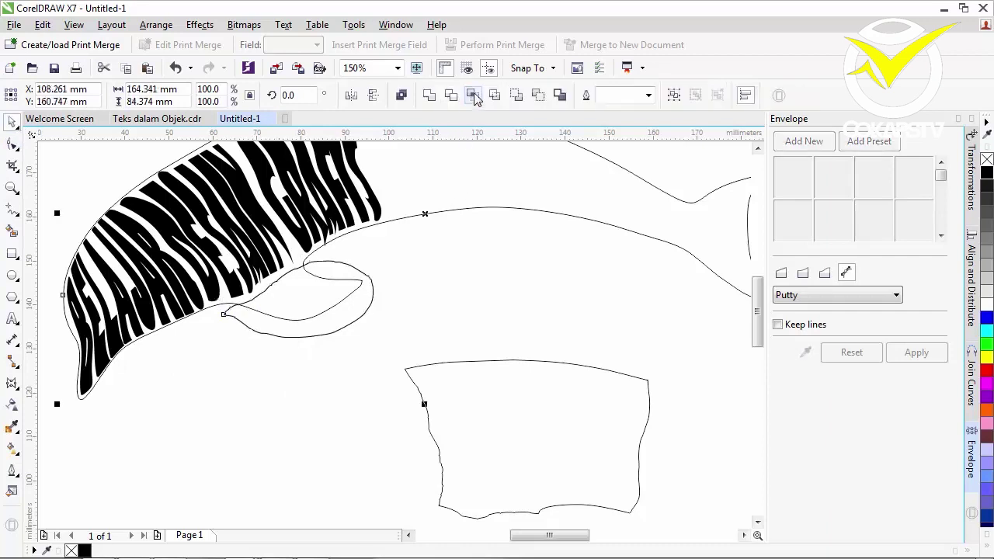
{"action": "left_click", "coordinate": [367, 278]}
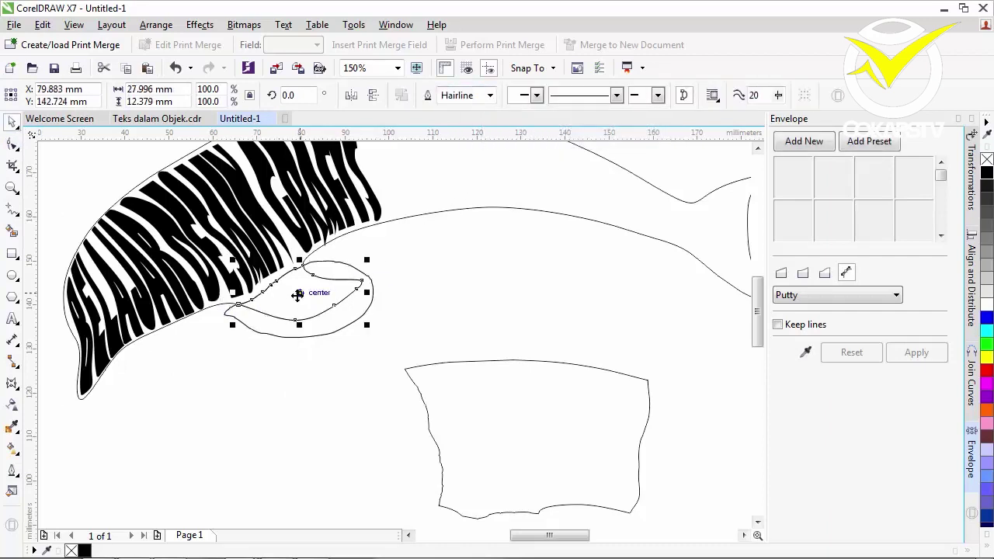
Move the intersected fin piece beneath the dolphin's belly and delete the freehand shape around the fin.
{"action": "left_click_drag", "start_coordinate": [300, 293], "coordinate": [526, 284]}
{"action": "right_click", "coordinate": [526, 284]}
{"action": "left_click", "coordinate": [347, 329]}
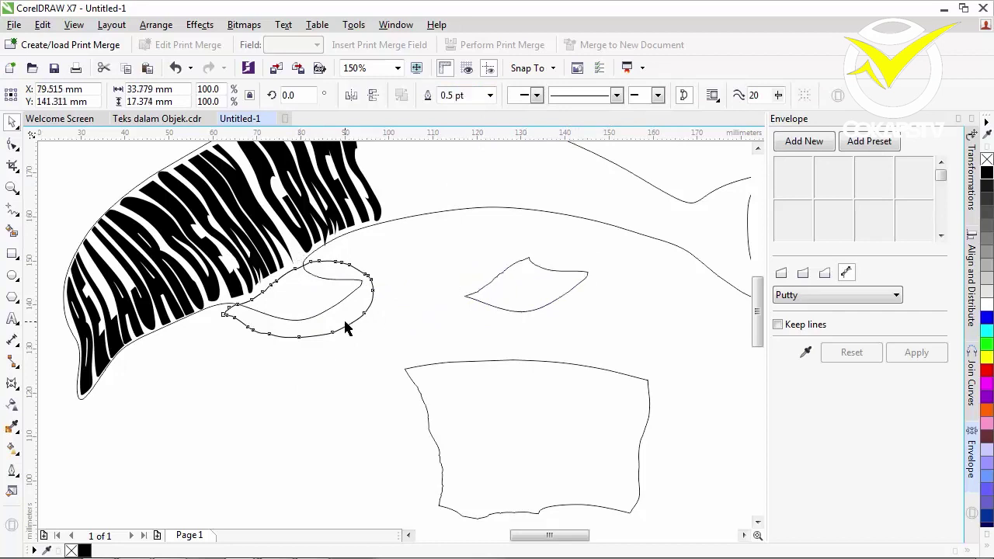
{"action": "left_click", "coordinate": [328, 349]}
Add the text ASIK below the dolphin's fin and set its font to Bernard MT Condensed.
{"action": "left_click", "coordinate": [12, 319]}
{"action": "left_click", "coordinate": [249, 431]}
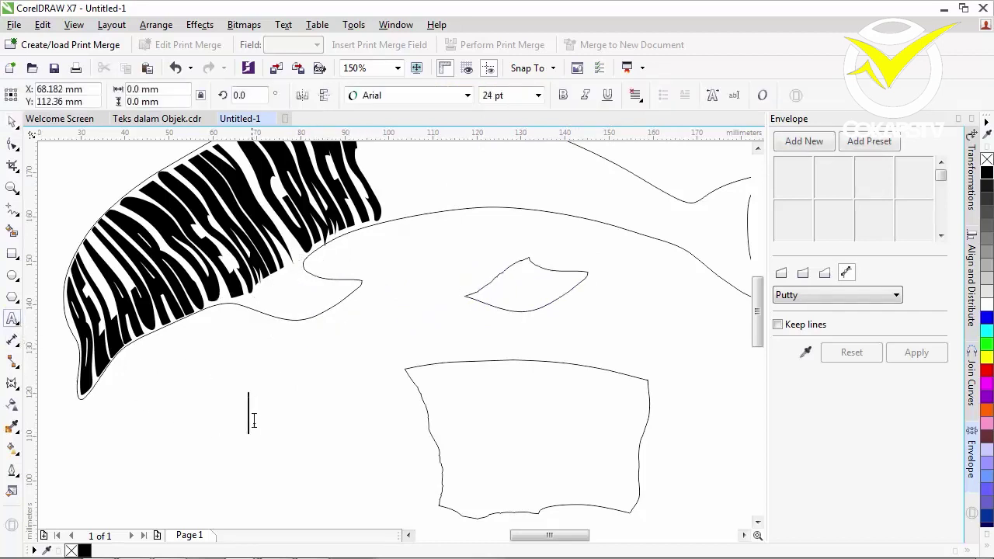
{"action": "type", "text": "ASIK"}
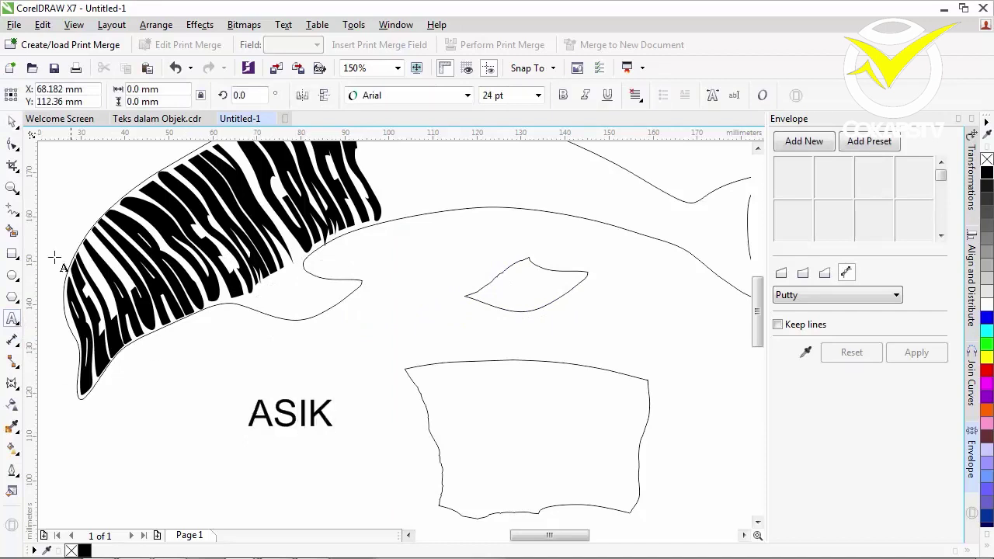
{"action": "left_click", "coordinate": [12, 122]}
{"action": "left_click", "coordinate": [467, 95]}
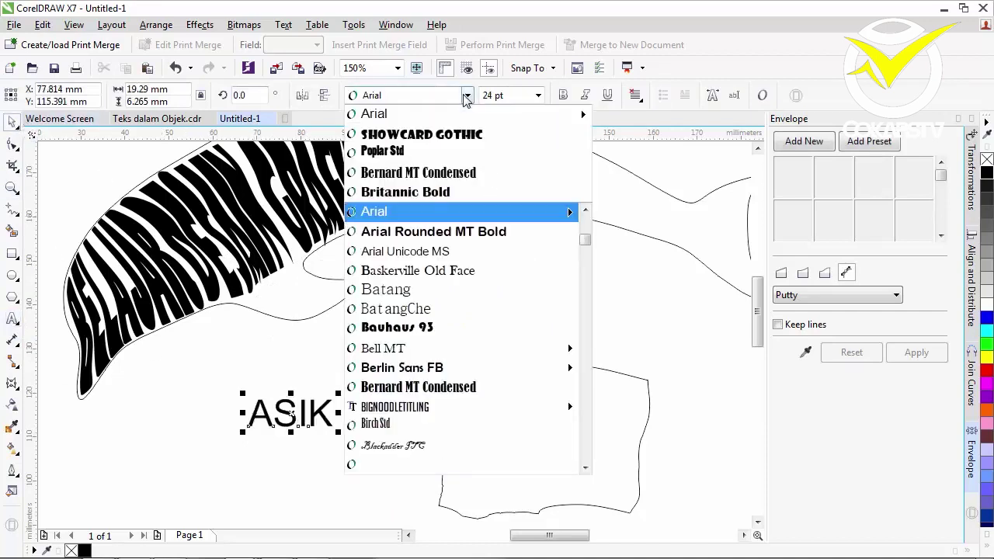
{"action": "left_click", "coordinate": [466, 173]}
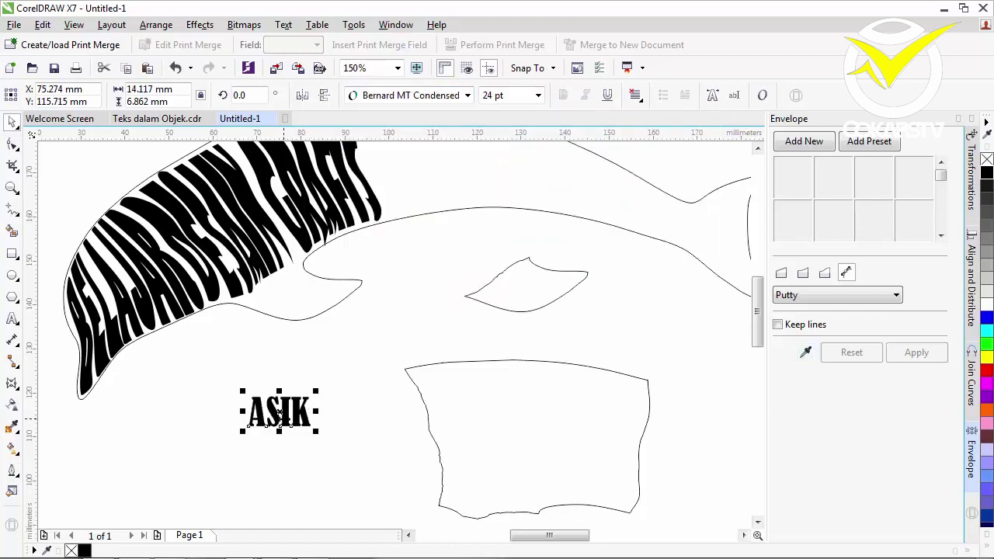
Warp the ASIK text with an envelope created from the separate fin piece.
{"action": "left_click", "coordinate": [805, 355]}
{"action": "left_click", "coordinate": [541, 293]}
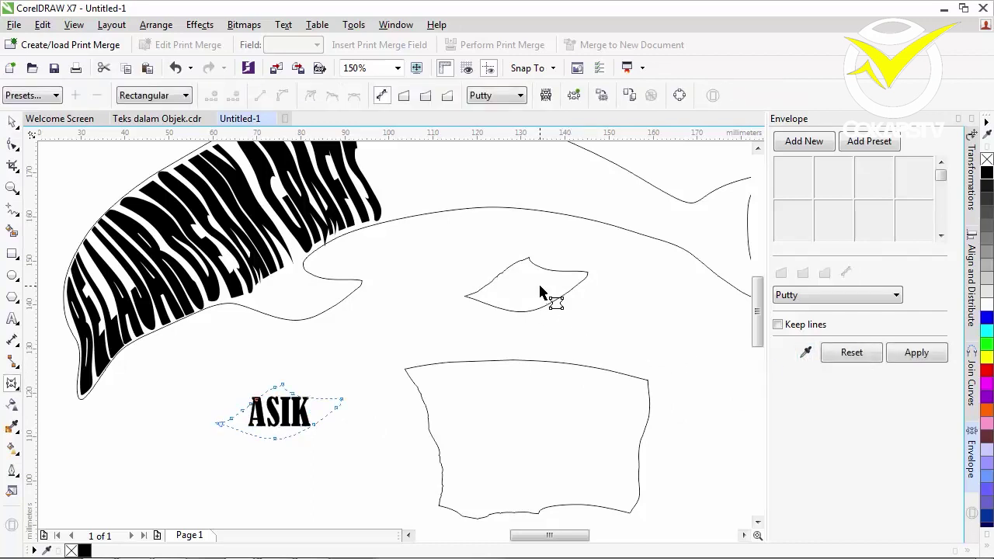
{"action": "left_click", "coordinate": [917, 353]}
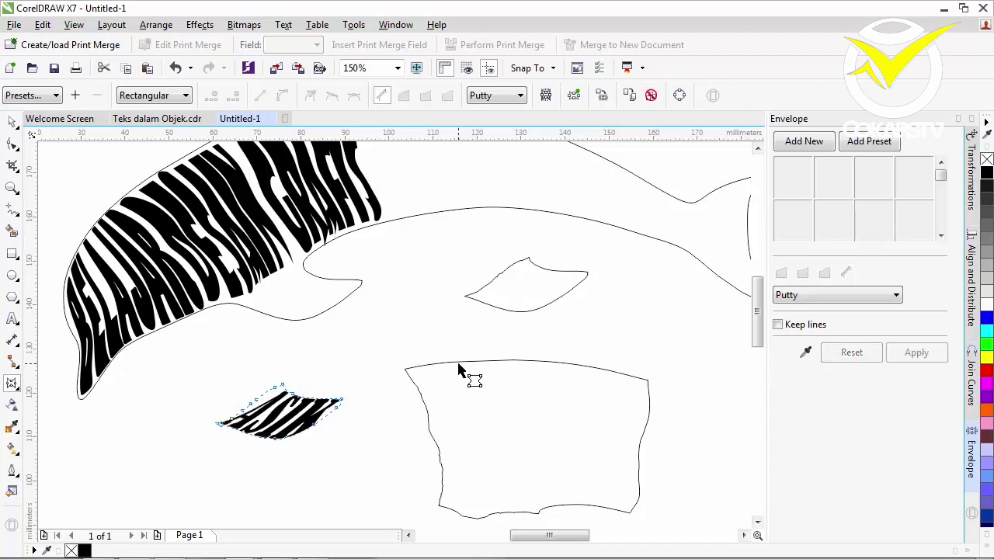
Move the warped ASIK text into the dolphin outline's belly fin and rotate it slightly clockwise to fit.
{"action": "left_click", "coordinate": [11, 121]}
{"action": "left_click", "coordinate": [250, 410]}
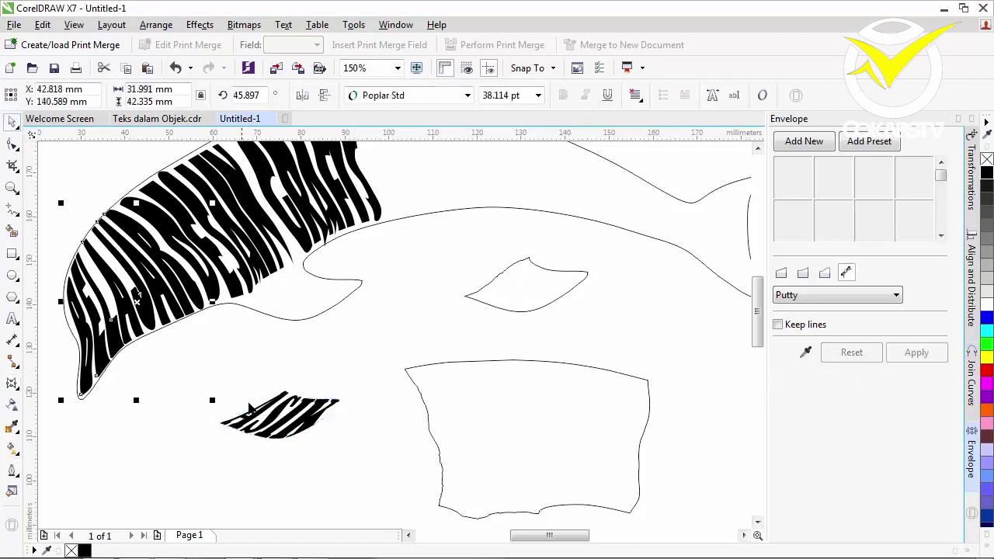
{"action": "left_click", "coordinate": [281, 426]}
{"action": "left_click_drag", "start_coordinate": [281, 419], "coordinate": [295, 293]}
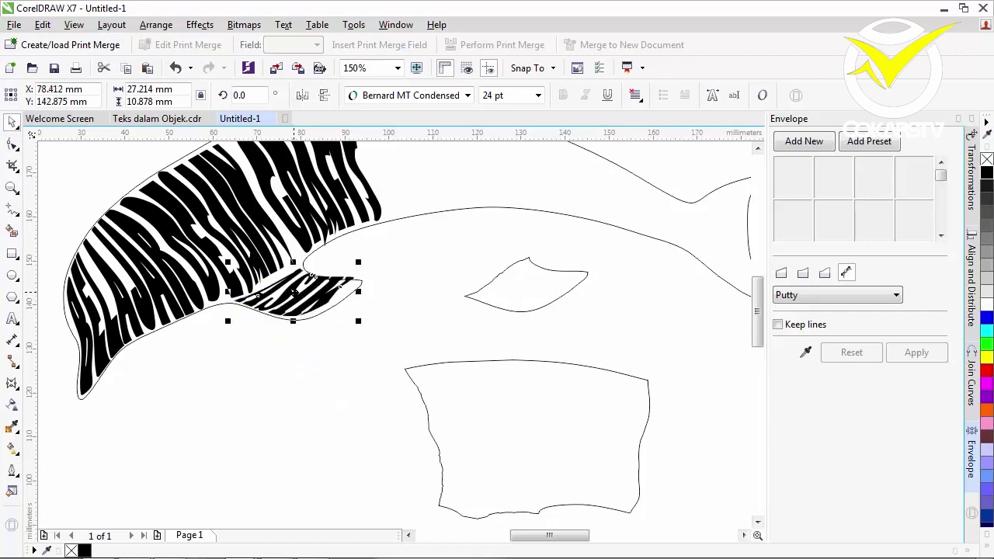
{"action": "left_click", "coordinate": [293, 292]}
{"action": "left_click_drag", "start_coordinate": [359, 264], "coordinate": [367, 270]}
{"action": "left_click", "coordinate": [315, 327]}
{"action": "left_click", "coordinate": [310, 296]}
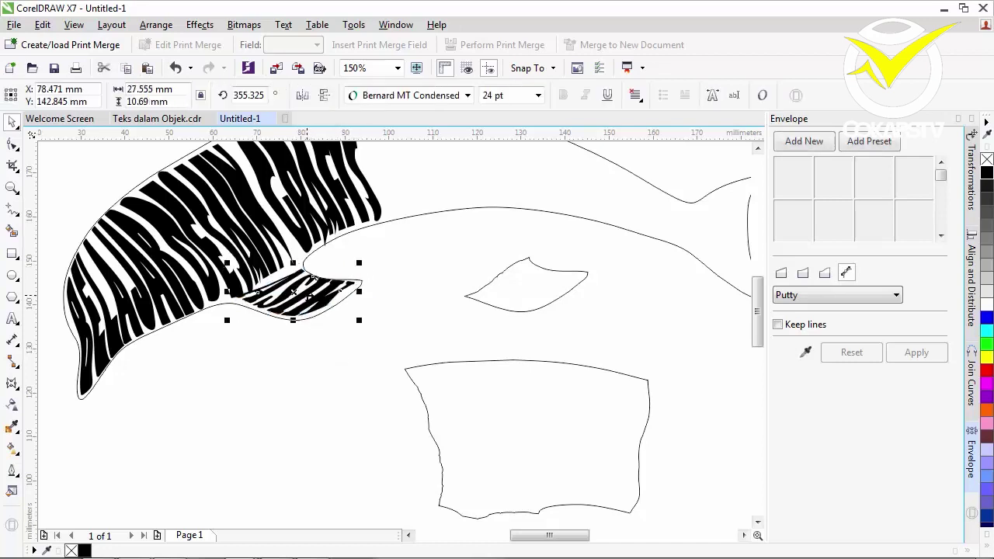
Draw a closed freehand shape about 36 by 20 mm around the dolphin's dorsal fin and intersect it with the outline.
{"action": "left_click", "coordinate": [758, 146]}
{"action": "left_click", "coordinate": [758, 146]}
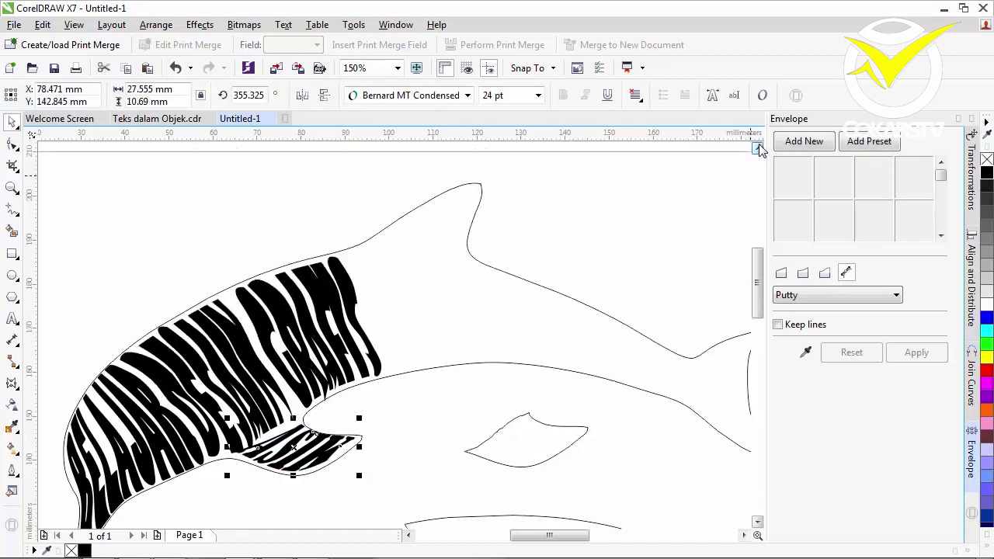
{"action": "left_click", "coordinate": [758, 147]}
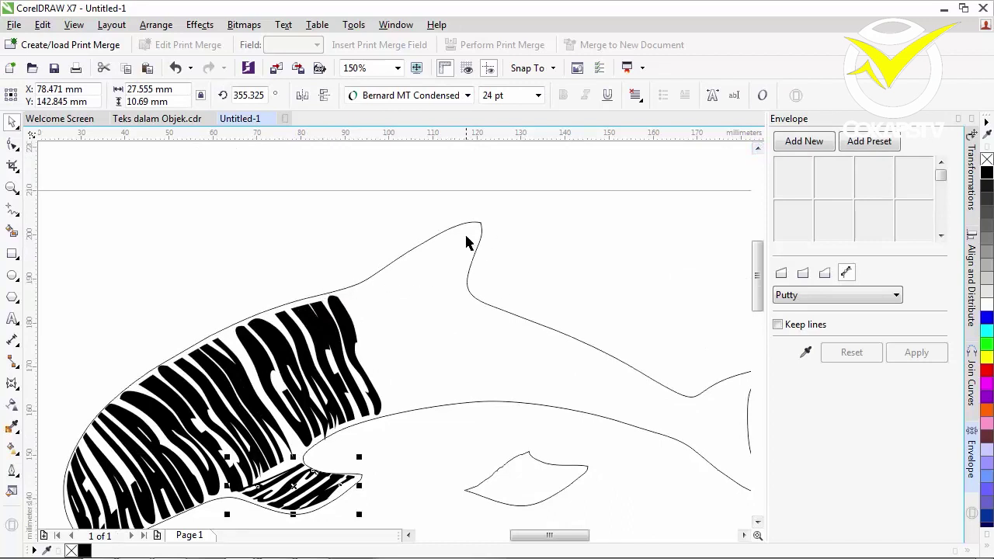
{"action": "left_click", "coordinate": [12, 209]}
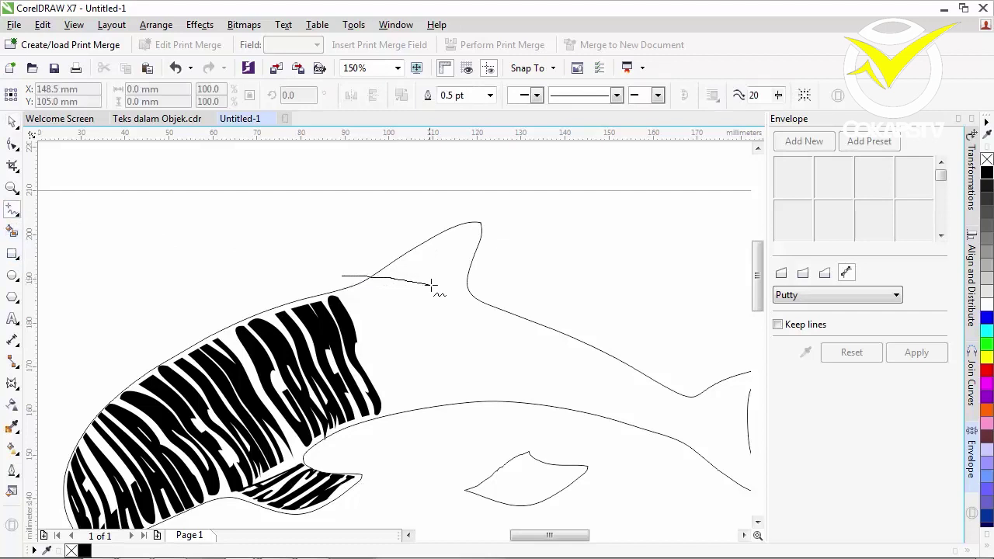
{"action": "mouse_move", "coordinate": [458, 291]}
{"action": "left_mouse_down"}
{"action": "mouse_move", "coordinate": [486, 292]}
{"action": "mouse_move", "coordinate": [500, 228]}
{"action": "mouse_move", "coordinate": [489, 206]}
{"action": "mouse_move", "coordinate": [427, 211]}
{"action": "mouse_move", "coordinate": [379, 234]}
{"action": "mouse_move", "coordinate": [341, 275]}
{"action": "left_mouse_up"}
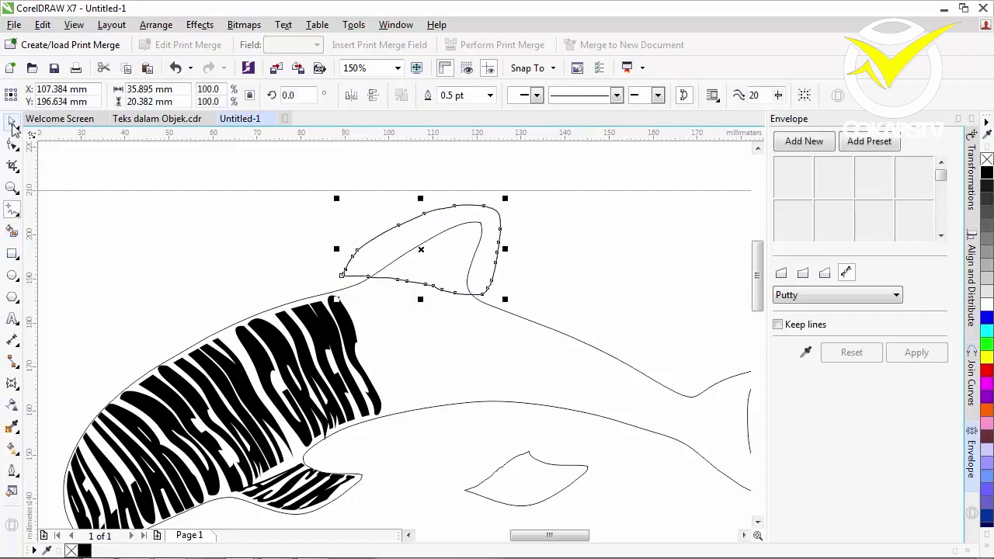
{"action": "left_click", "coordinate": [12, 125]}
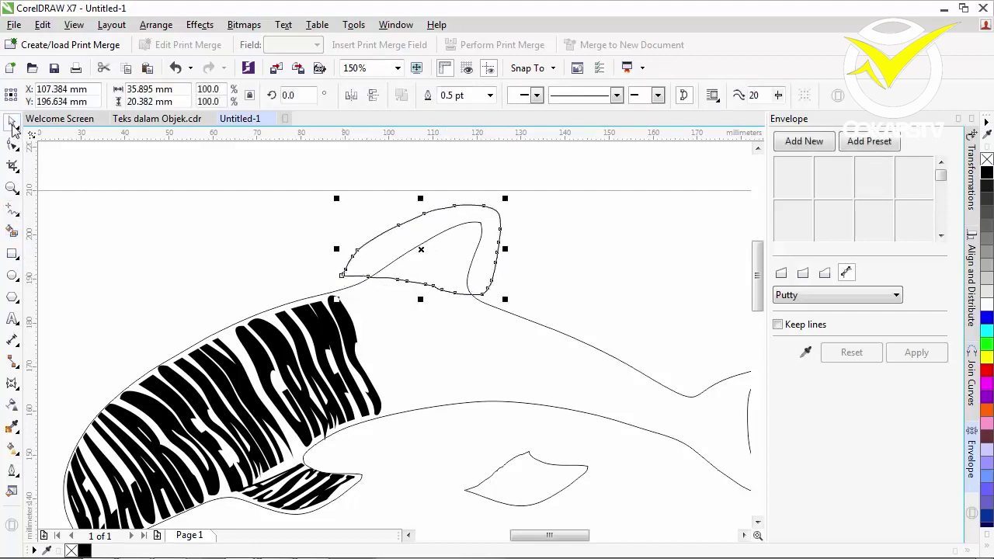
{"action": "left_click", "coordinate": [525, 361]}
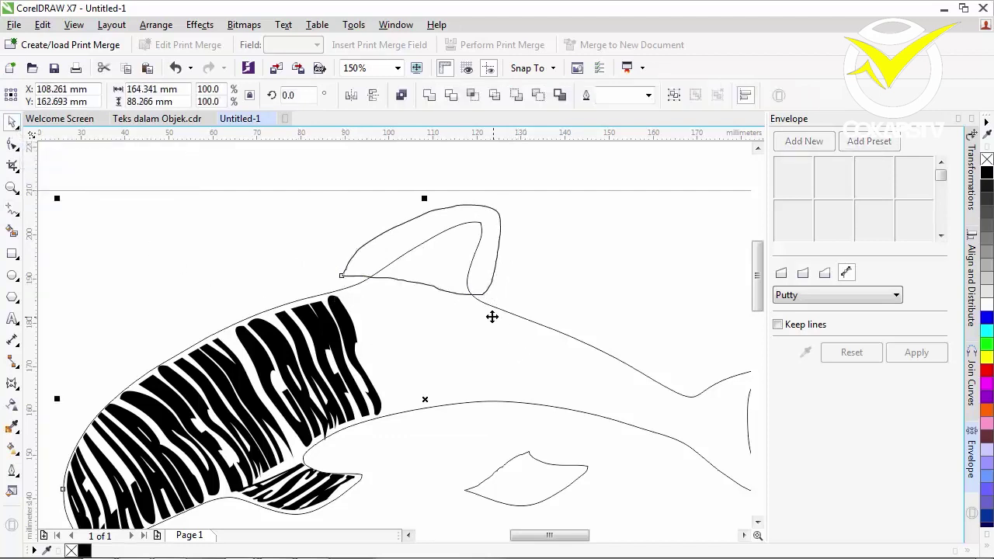
{"action": "left_click", "coordinate": [472, 95]}
Move the intersected dorsal fin piece clear to the right of the dolphin and delete the freehand shape around the fin.
{"action": "left_click_drag", "start_coordinate": [422, 259], "coordinate": [599, 266]}
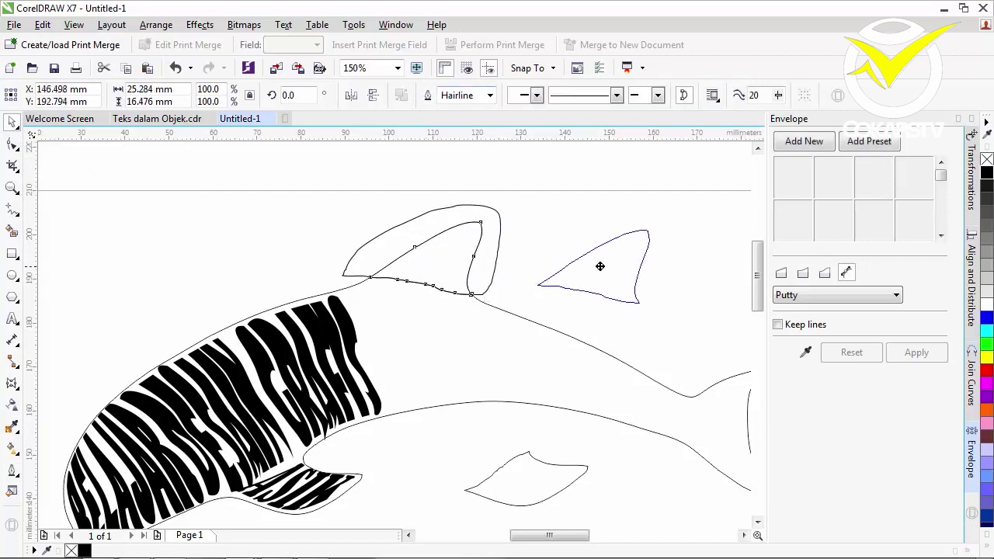
{"action": "left_click", "coordinate": [488, 221]}
{"action": "key", "text": "Delete"}
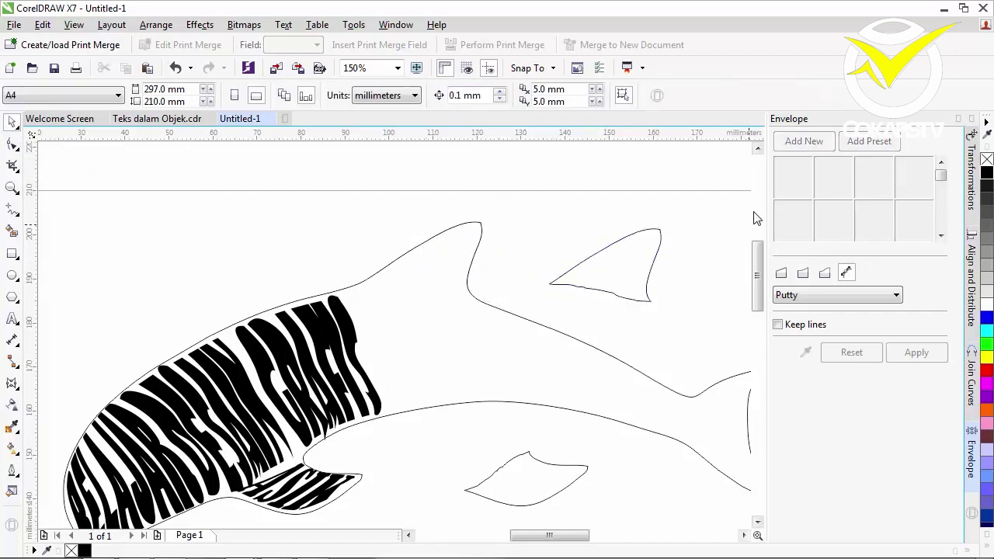
Add the text AYO above the dolphin's back and set its font to Showcard Gothic.
{"action": "left_click_drag", "start_coordinate": [584, 535], "coordinate": [673, 538]}
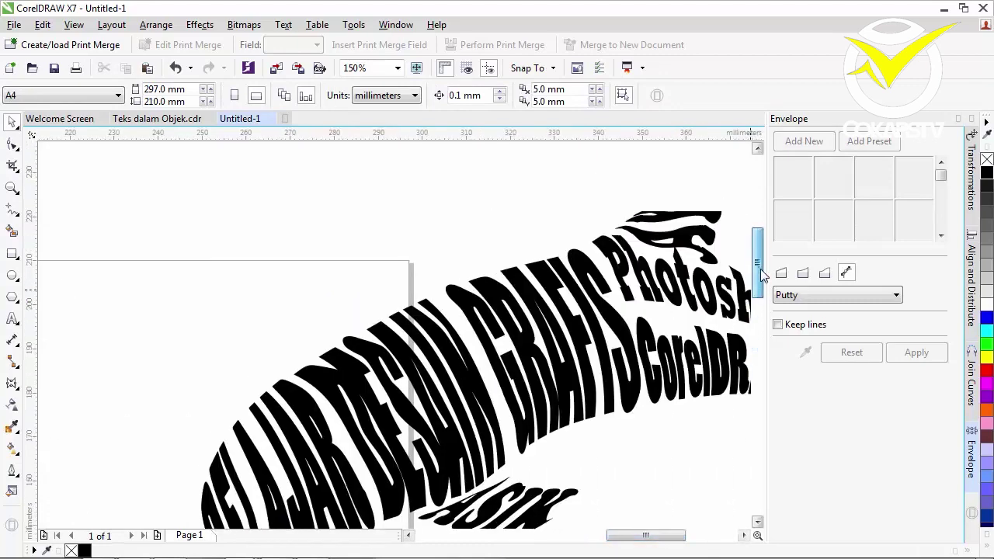
{"action": "left_click_drag", "start_coordinate": [757, 295], "coordinate": [754, 329]}
{"action": "left_click_drag", "start_coordinate": [641, 535], "coordinate": [554, 537]}
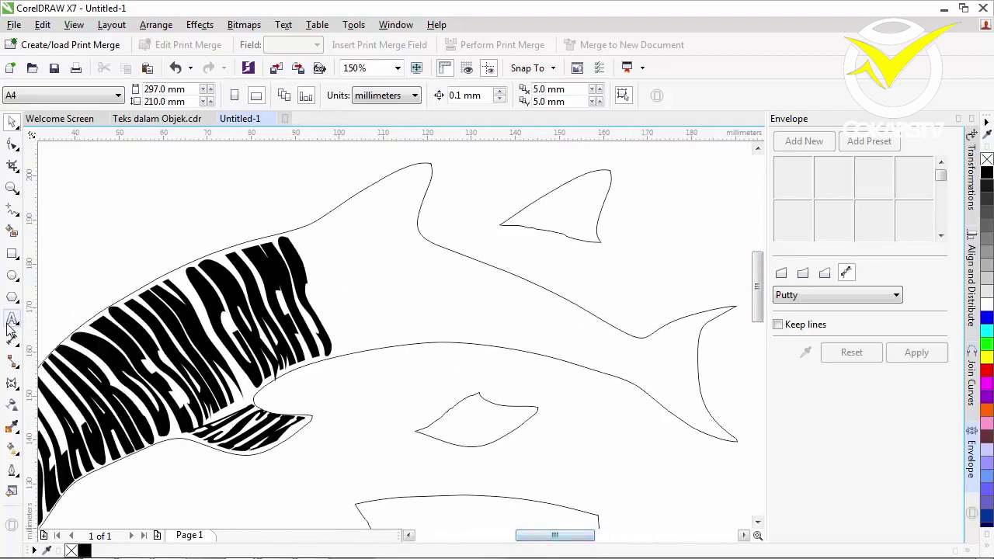
{"action": "left_click", "coordinate": [12, 318]}
{"action": "left_click", "coordinate": [163, 204]}
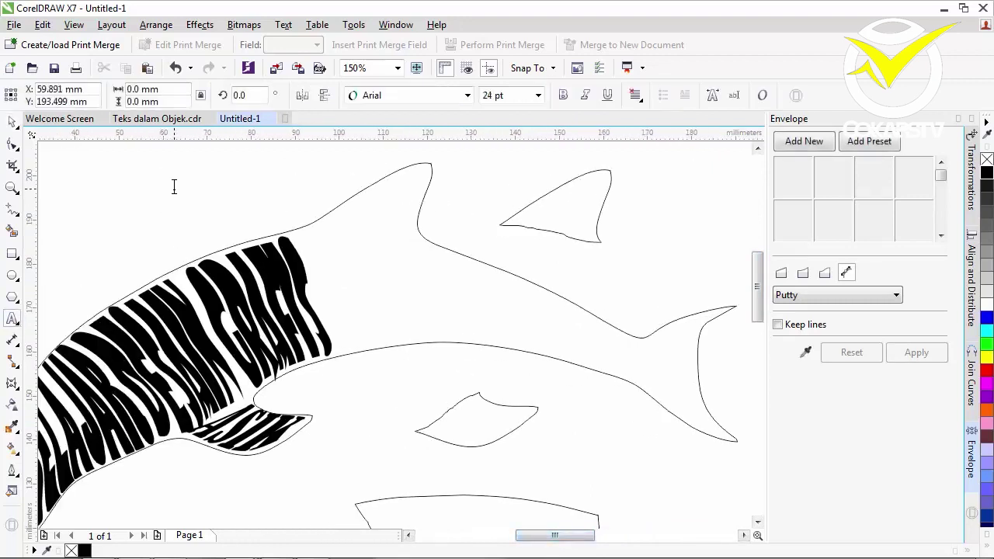
{"action": "type", "text": "AYO"}
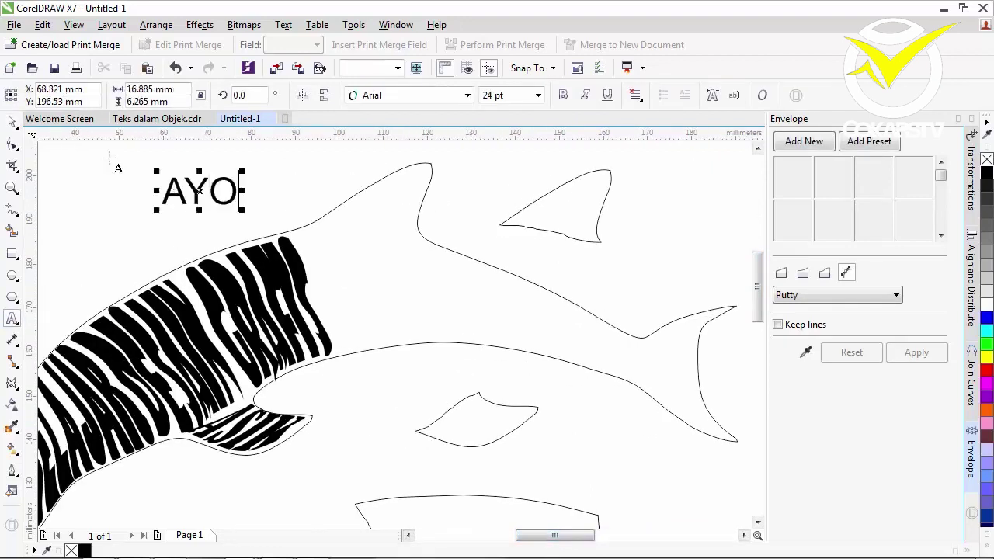
{"action": "key", "text": "ctrl+space"}
{"action": "left_click", "coordinate": [467, 95]}
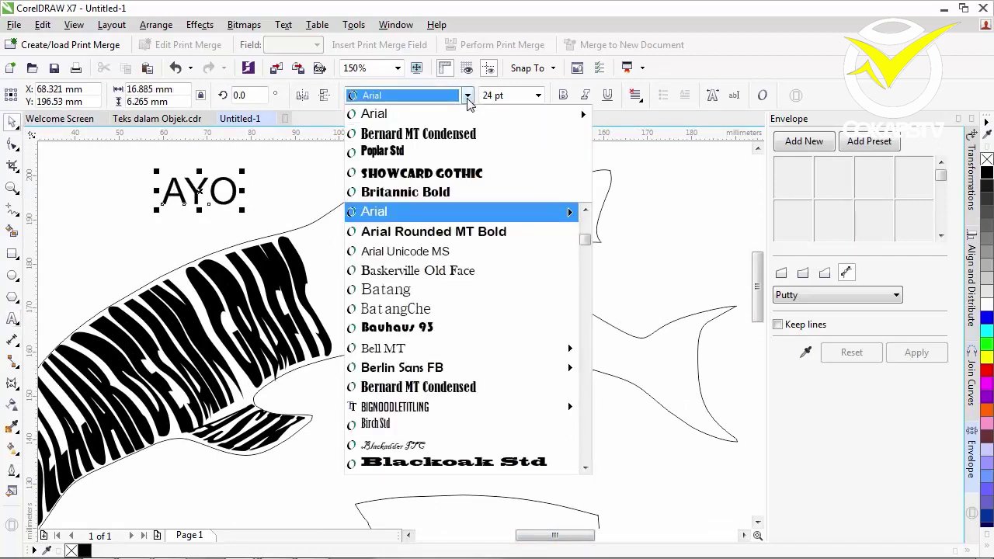
{"action": "left_click", "coordinate": [461, 177]}
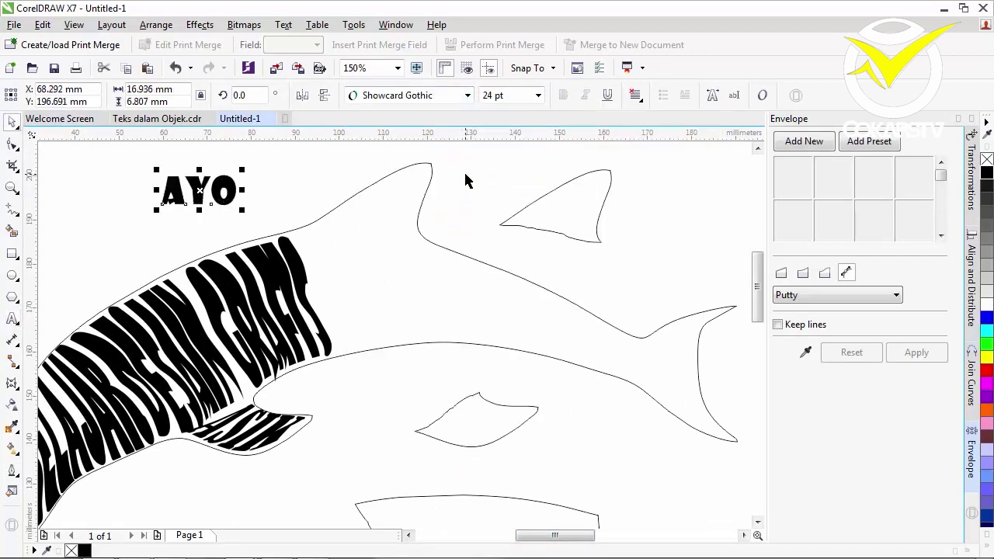
Move the separate dorsal fin piece closer to the dolphin and rotate it clockwise to about 308.7 degrees.
{"action": "left_click", "coordinate": [549, 215]}
{"action": "left_click_drag", "start_coordinate": [573, 213], "coordinate": [530, 211]}
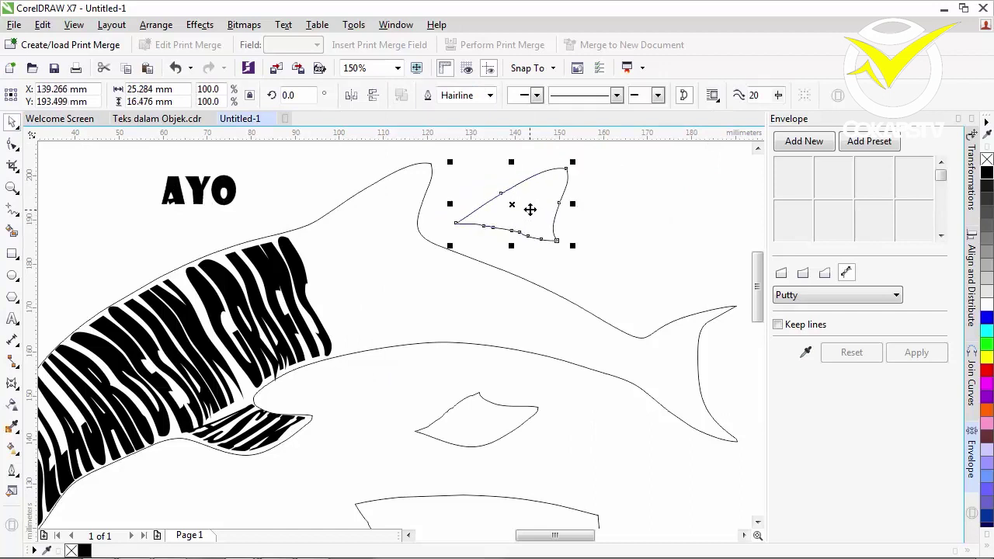
{"action": "left_click", "coordinate": [531, 210]}
{"action": "left_click_drag", "start_coordinate": [574, 162], "coordinate": [609, 237]}
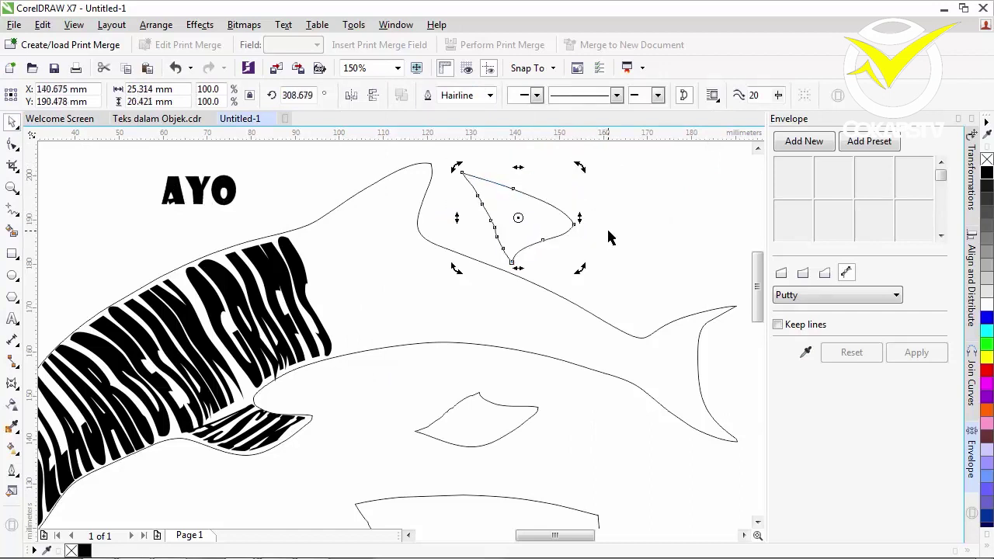
Warp the AYO text with an envelope created from the rotated dorsal fin piece.
{"action": "left_click", "coordinate": [201, 190]}
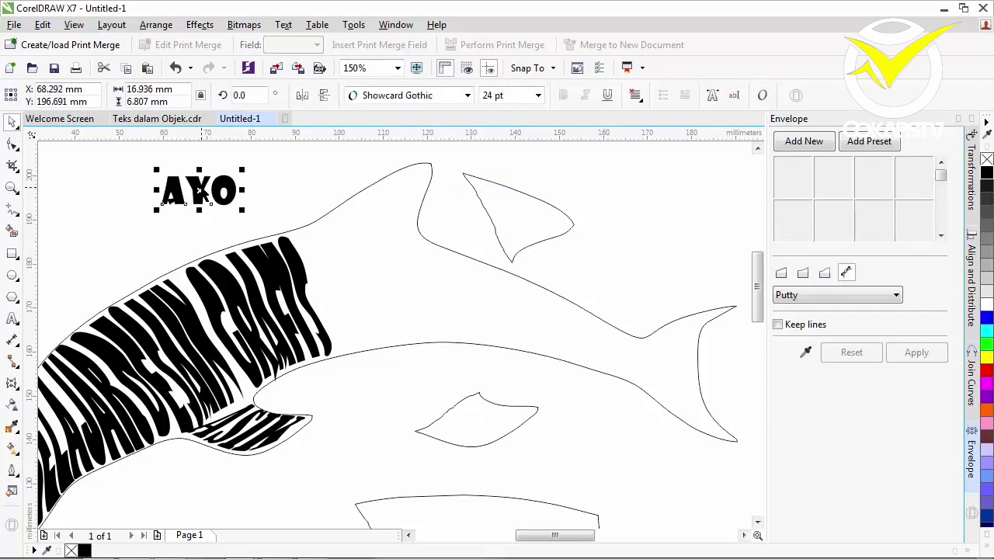
{"action": "left_click", "coordinate": [805, 354]}
{"action": "left_click", "coordinate": [535, 226]}
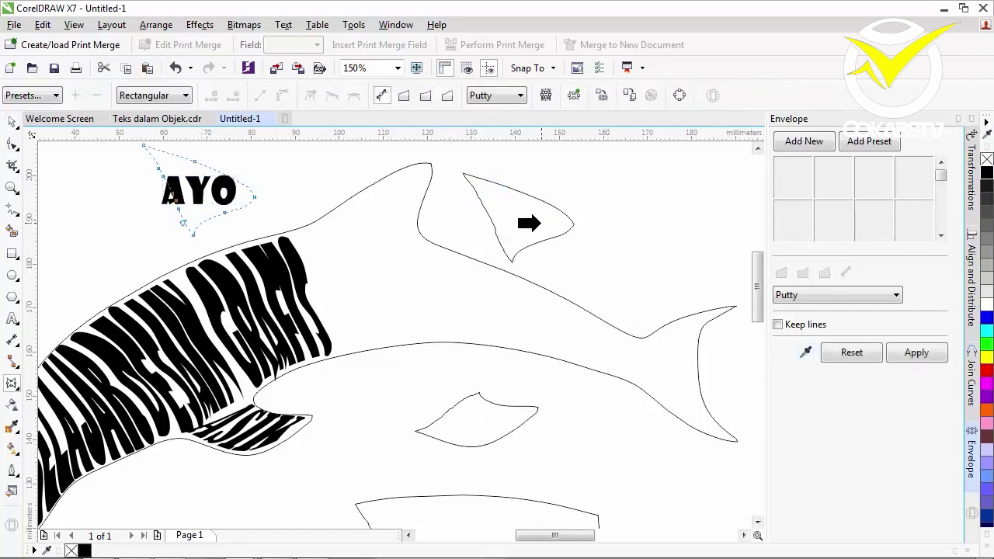
{"action": "left_click", "coordinate": [910, 354]}
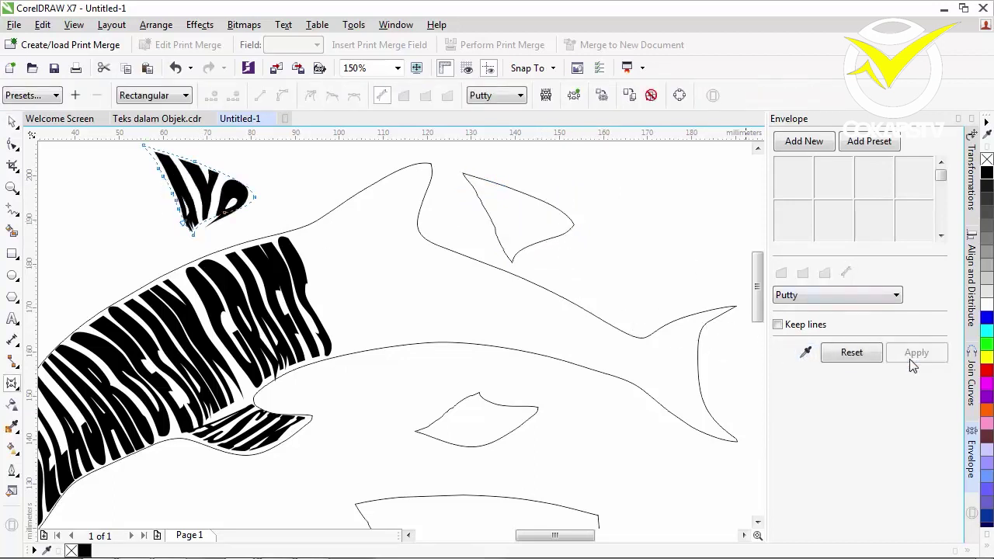
Move the warped AYO text into the dolphin outline's dorsal fin and rotate it counterclockwise to fit.
{"action": "left_click", "coordinate": [13, 123]}
{"action": "left_click", "coordinate": [137, 216]}
{"action": "left_click_drag", "start_coordinate": [198, 208], "coordinate": [367, 240]}
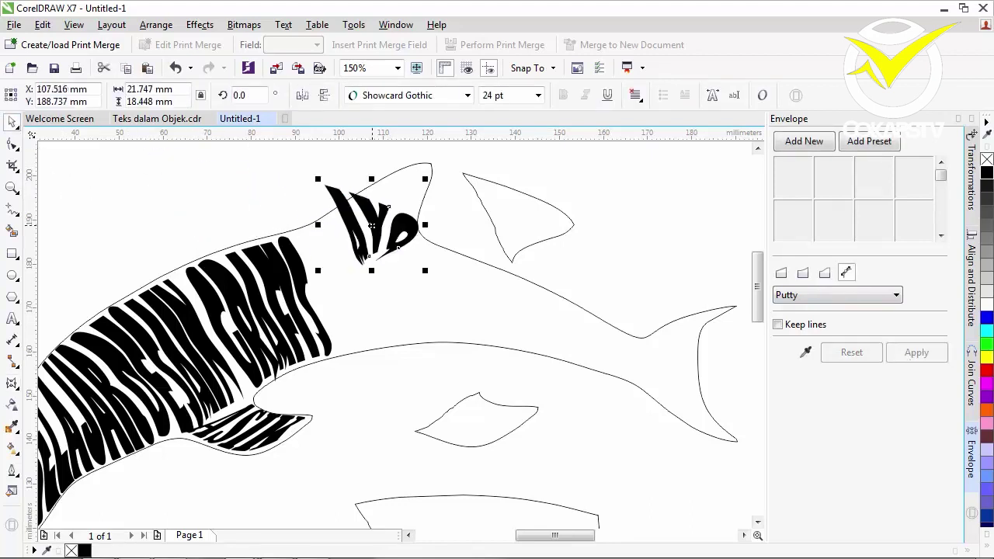
{"action": "left_click", "coordinate": [367, 240]}
{"action": "left_click_drag", "start_coordinate": [418, 264], "coordinate": [456, 210]}
{"action": "left_click", "coordinate": [271, 166]}
{"action": "left_click_drag", "start_coordinate": [384, 233], "coordinate": [397, 216]}
{"action": "left_click", "coordinate": [299, 189]}
Compare the partly filled dolphin with the finished text dolphin beside the page.
{"action": "scroll", "coordinate": [298, 187], "scroll_direction": "down", "scroll_amount": 2}
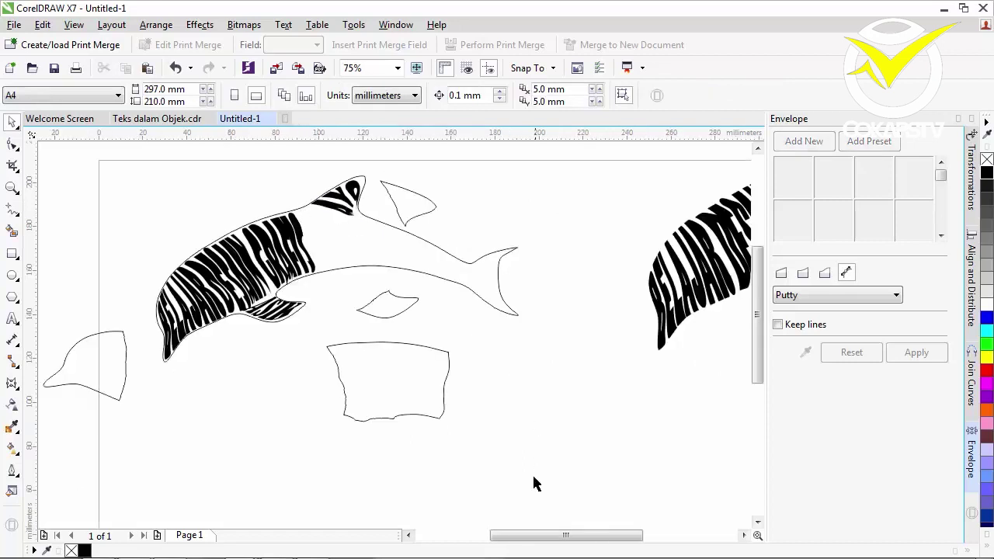
{"action": "left_click_drag", "start_coordinate": [526, 541], "coordinate": [515, 544]}
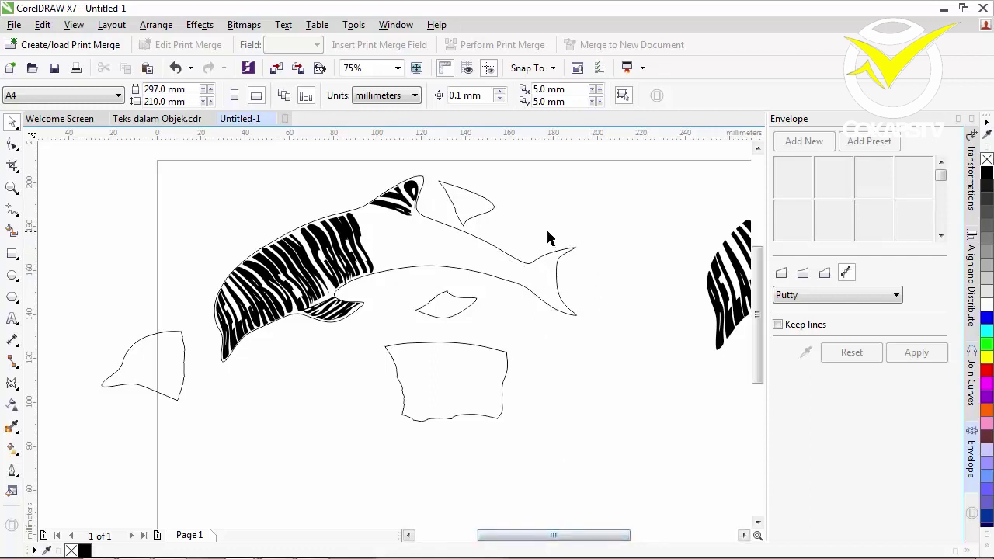
{"action": "left_click_drag", "start_coordinate": [562, 535], "coordinate": [637, 537]}
{"action": "scroll", "coordinate": [741, 369], "scroll_direction": "up", "scroll_amount": 1}
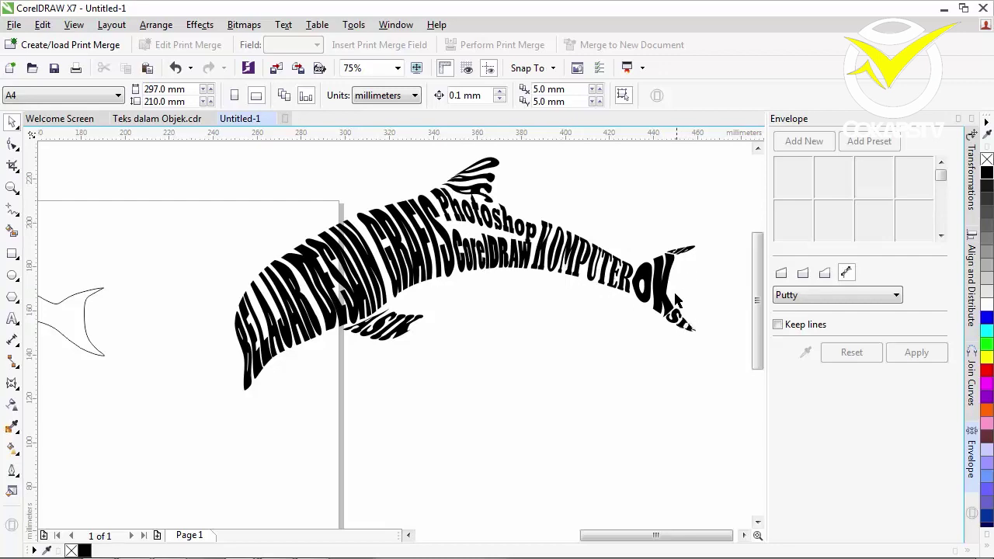
{"action": "scroll", "coordinate": [450, 326], "scroll_direction": "down", "scroll_amount": 2}
Switch to the Teks dalam Objek.cdr document and shift the red dolphin outline slightly to the left of its text sections.
{"action": "left_click", "coordinate": [156, 118]}
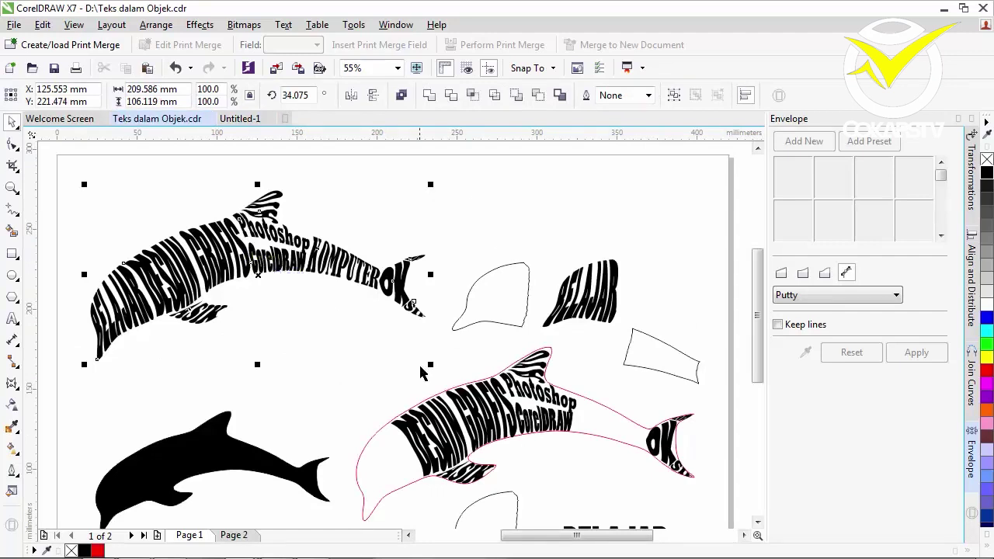
{"action": "left_click_drag", "start_coordinate": [757, 314], "coordinate": [757, 342]}
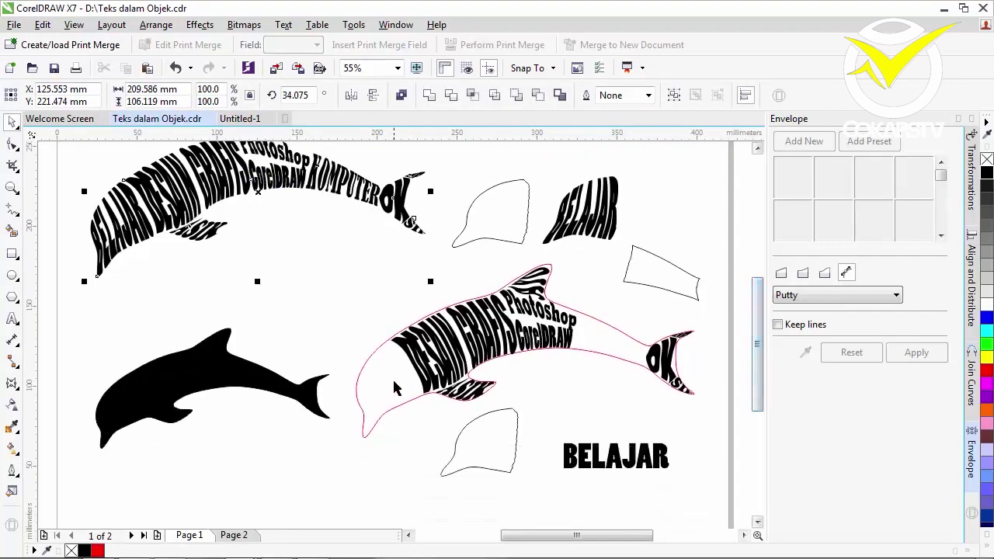
{"action": "left_click", "coordinate": [378, 371]}
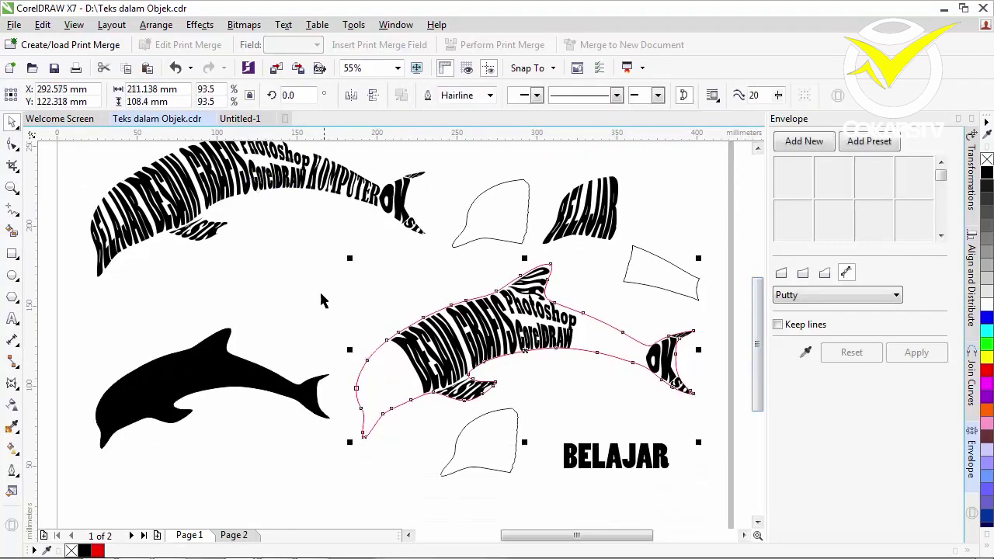
{"action": "mouse_move", "coordinate": [382, 361]}
{"action": "left_mouse_down"}
{"action": "mouse_move", "coordinate": [285, 283]}
{"action": "mouse_move", "coordinate": [377, 362]}
{"action": "left_mouse_up"}
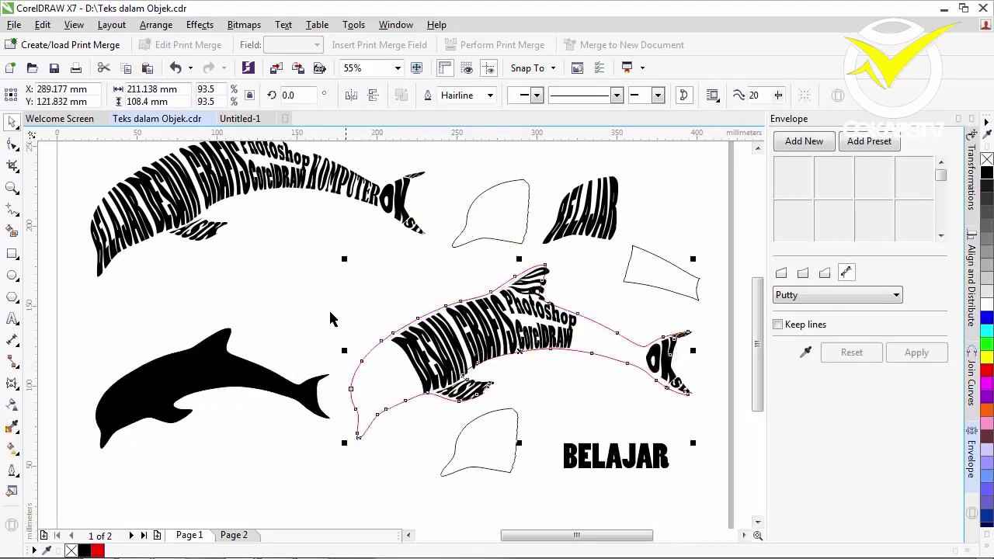
{"action": "left_click", "coordinate": [12, 187]}
{"action": "left_click", "coordinate": [157, 94]}
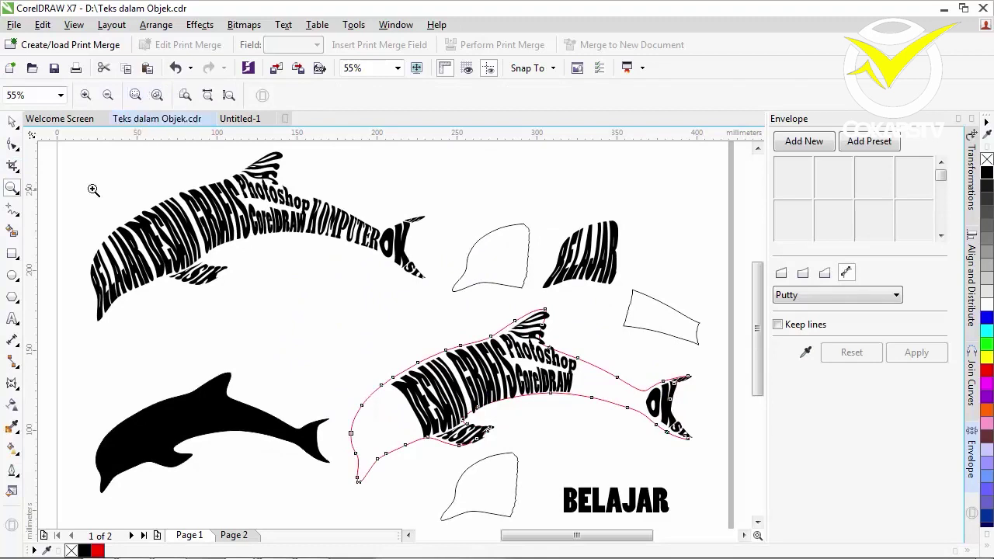
{"action": "left_click", "coordinate": [11, 121]}
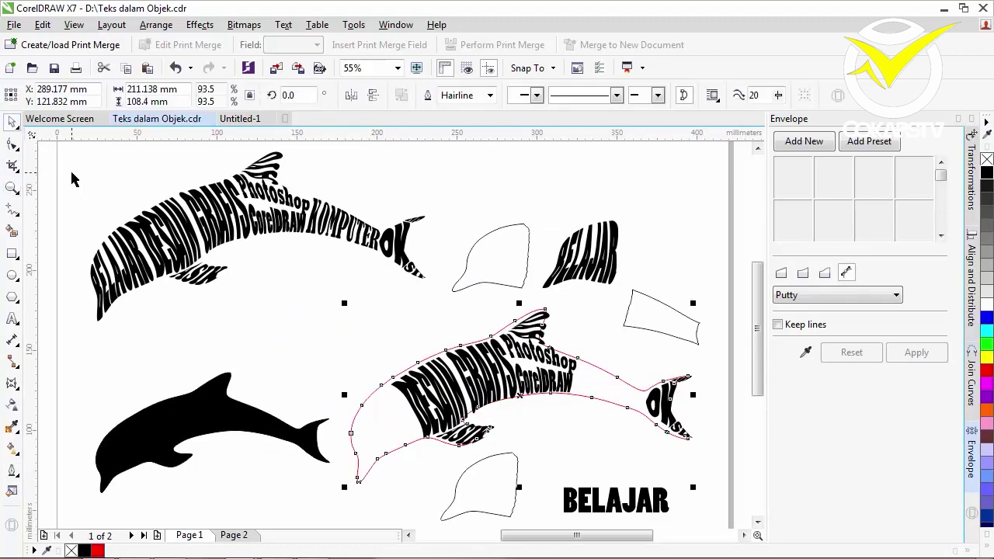